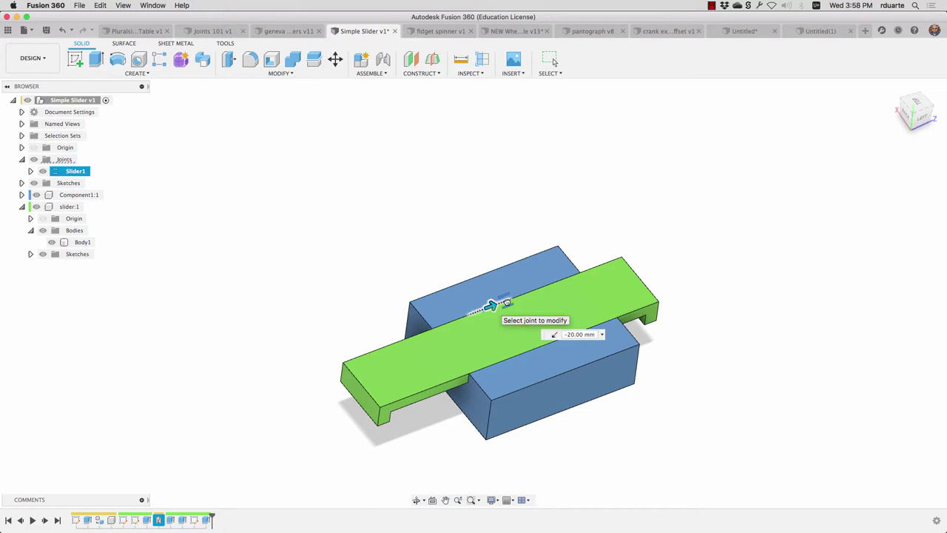
pyautogui.moveTo(492, 305); pyautogui.dragTo(500, 304)
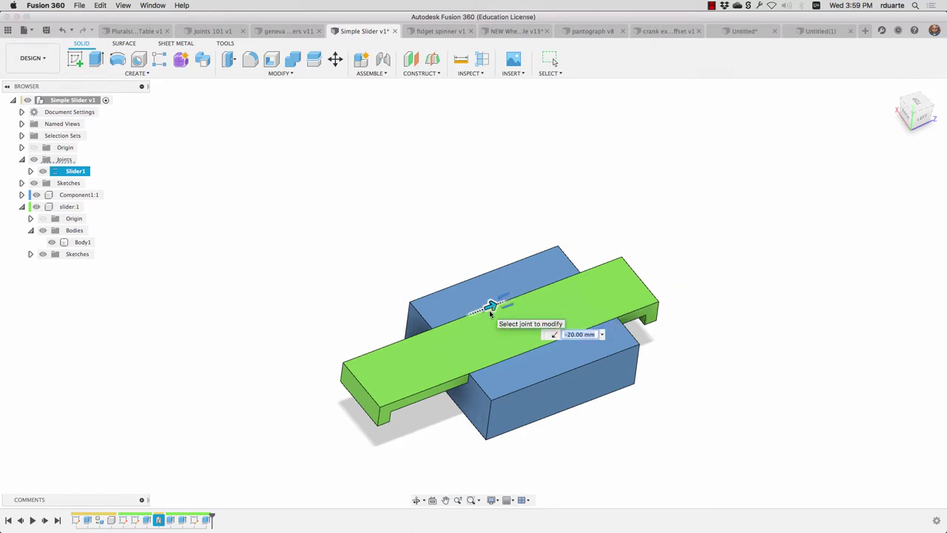
# Step: In the Untitled(1) design, create a new component named Component1
pyautogui.click(802, 33)
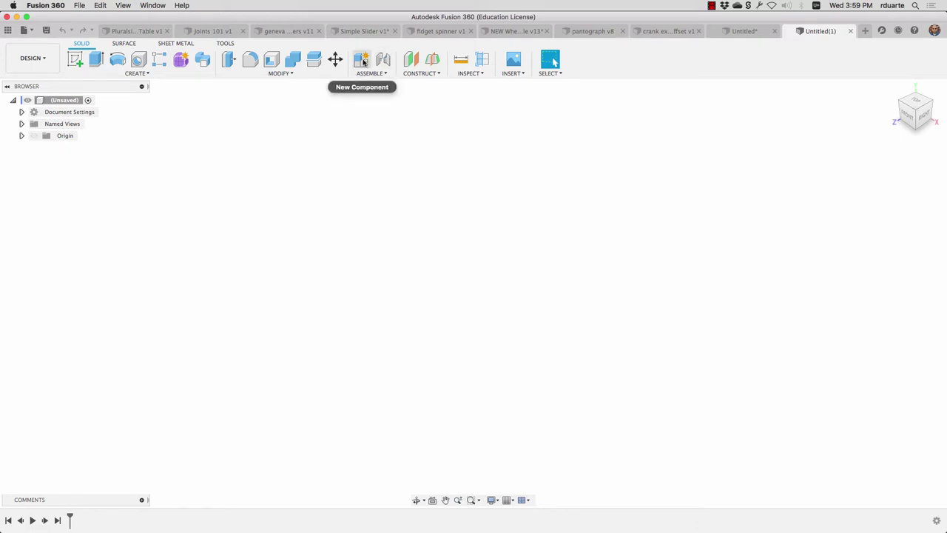
pyautogui.click(361, 61)
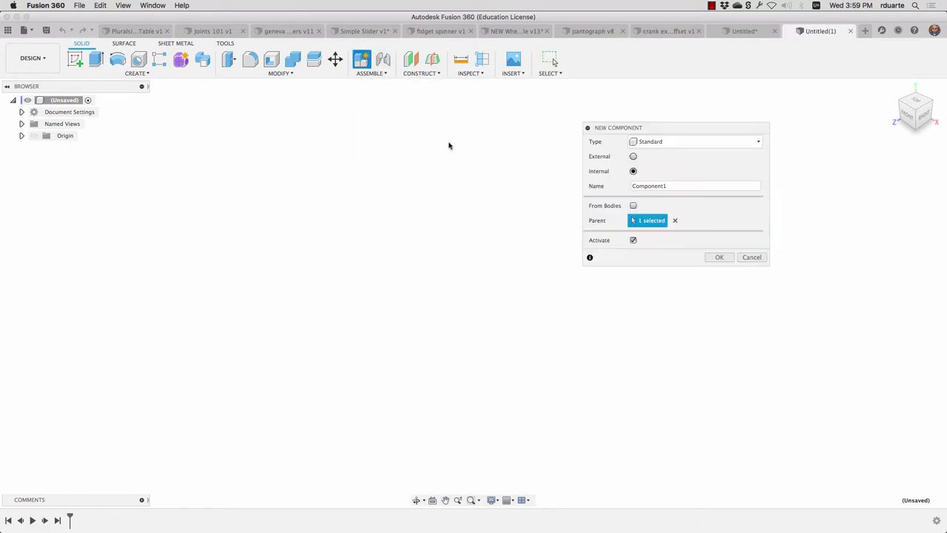
pyautogui.click(721, 257)
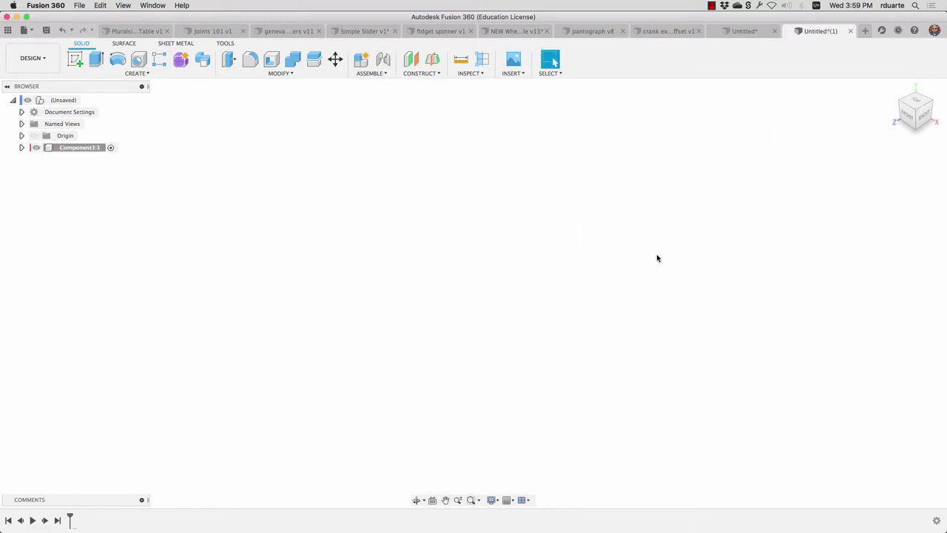
# Step: Build a 50 × 50 × 50 mm box on the ground plane inside Component1
pyautogui.click(134, 74)
pyautogui.click(80, 219)
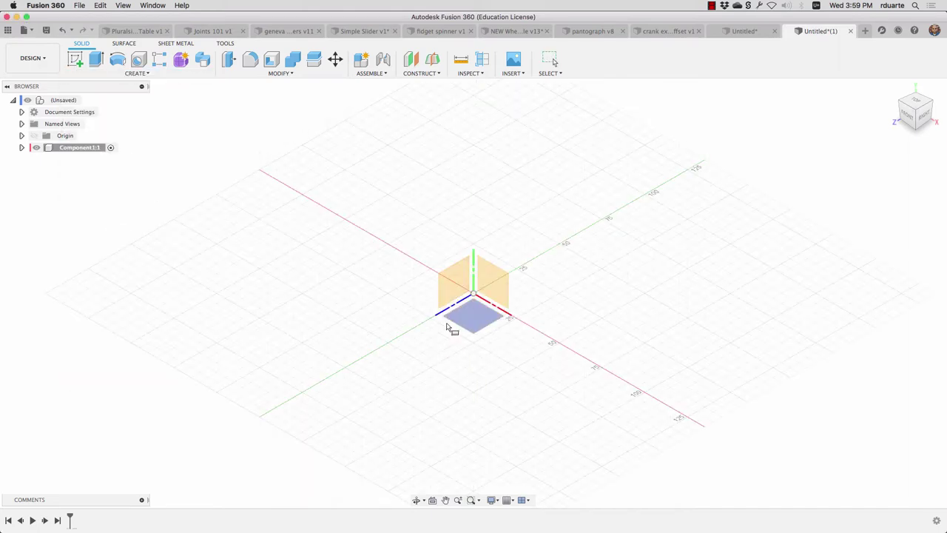
pyautogui.click(462, 324)
pyautogui.click(550, 281)
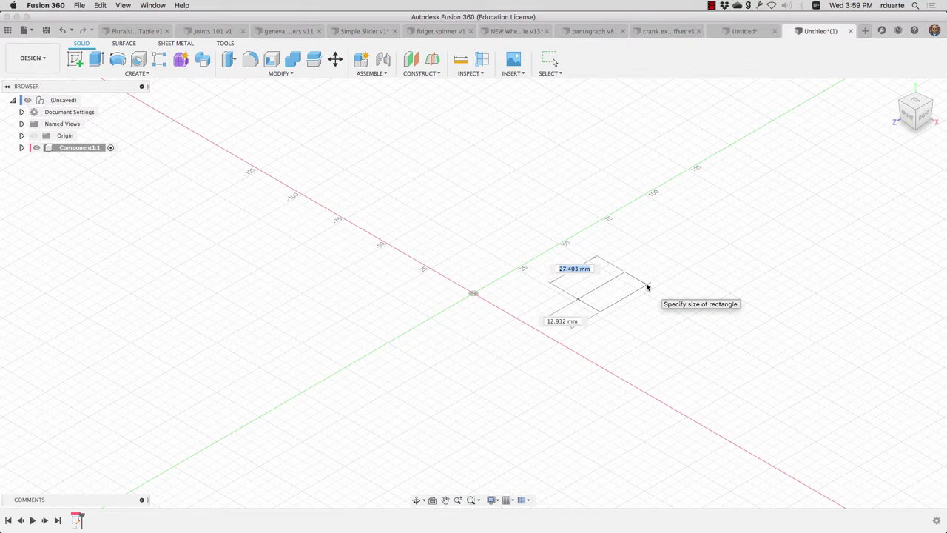
pyautogui.write('50')
pyautogui.press('Tab')
pyautogui.write('50')
pyautogui.press('Tab')
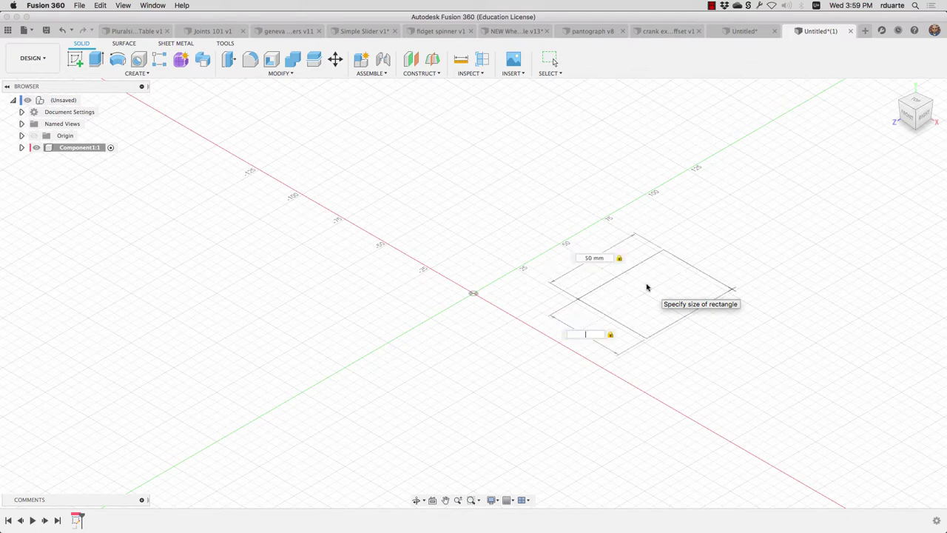
pyautogui.press('Return')
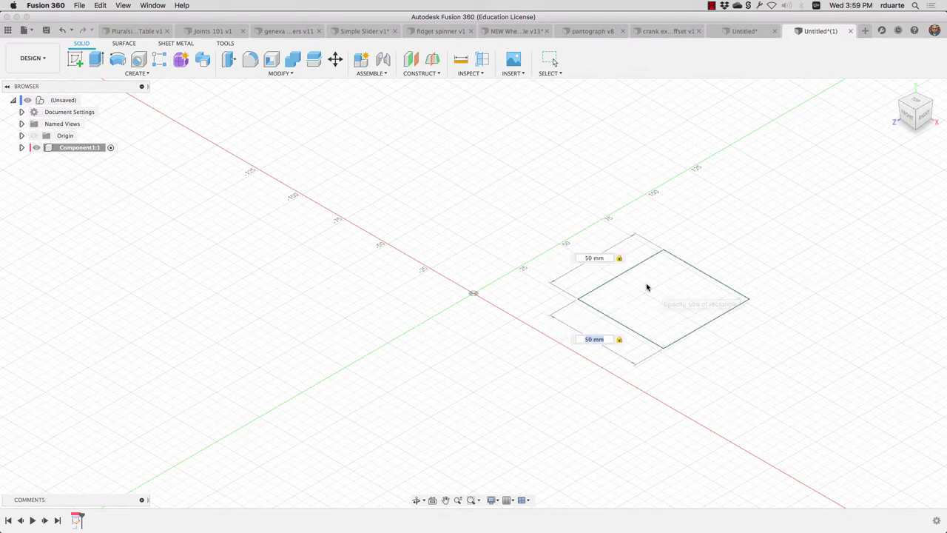
pyautogui.write('50')
pyautogui.press('Return')
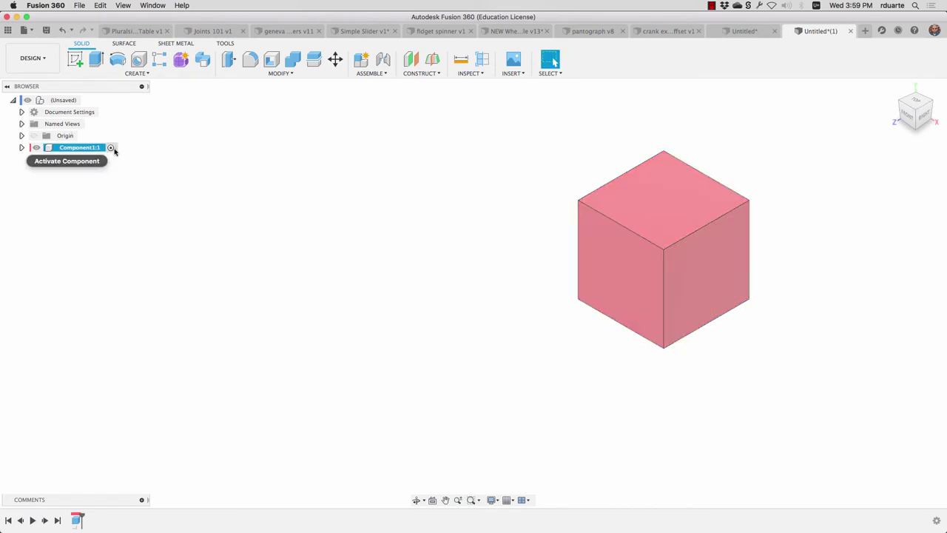
# Step: From the root assembly, create Component2 and make it the active component
pyautogui.click(86, 101)
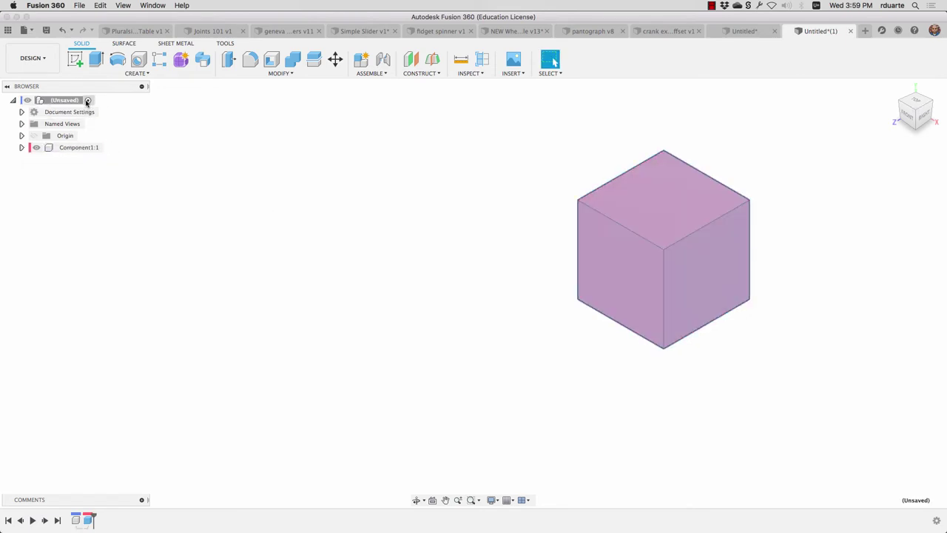
pyautogui.click(361, 60)
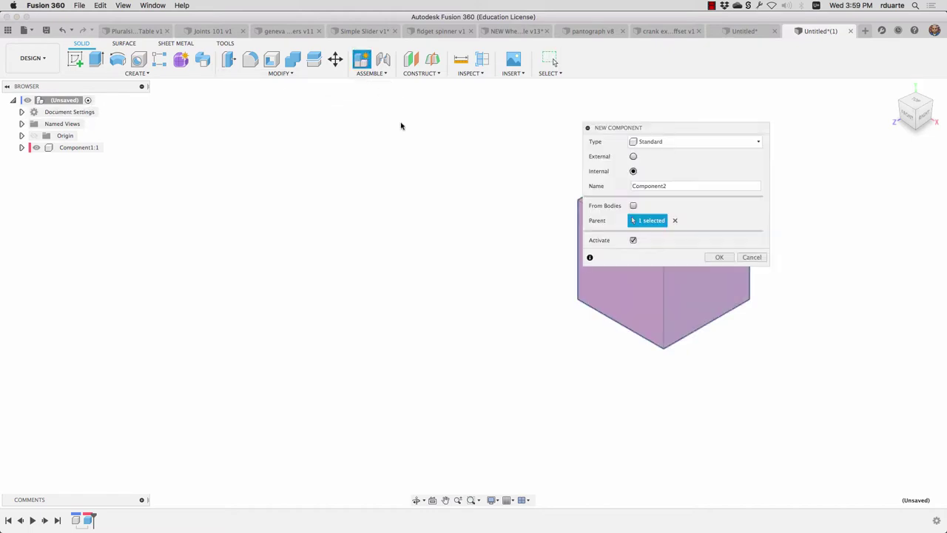
pyautogui.click(717, 258)
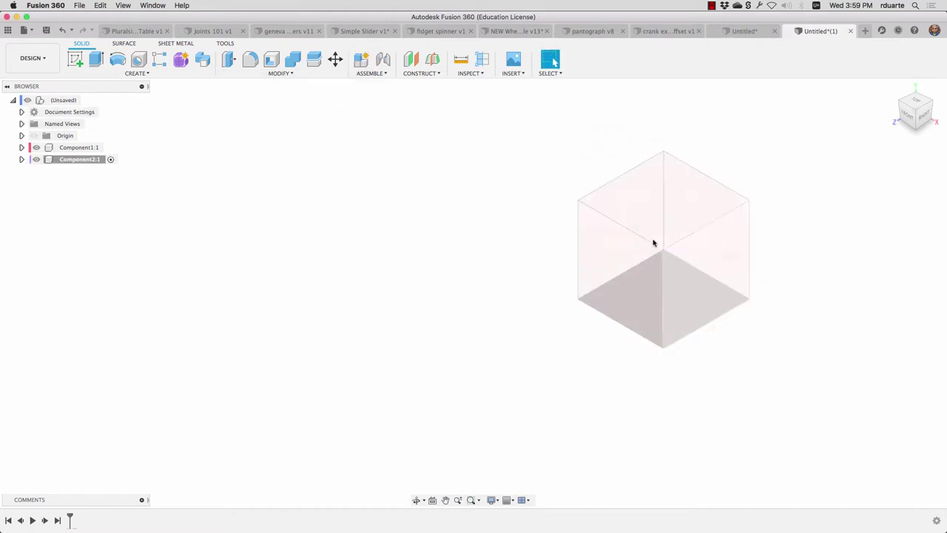
pyautogui.click(94, 159)
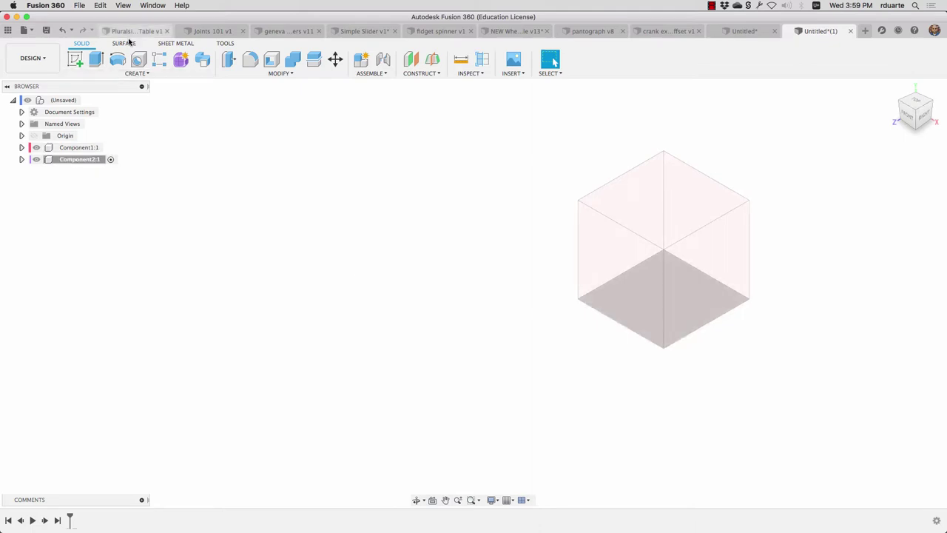
# Step: Build a second 50 × 50 × 50 mm box on the ground plane inside Component2
pyautogui.click(129, 74)
pyautogui.click(80, 220)
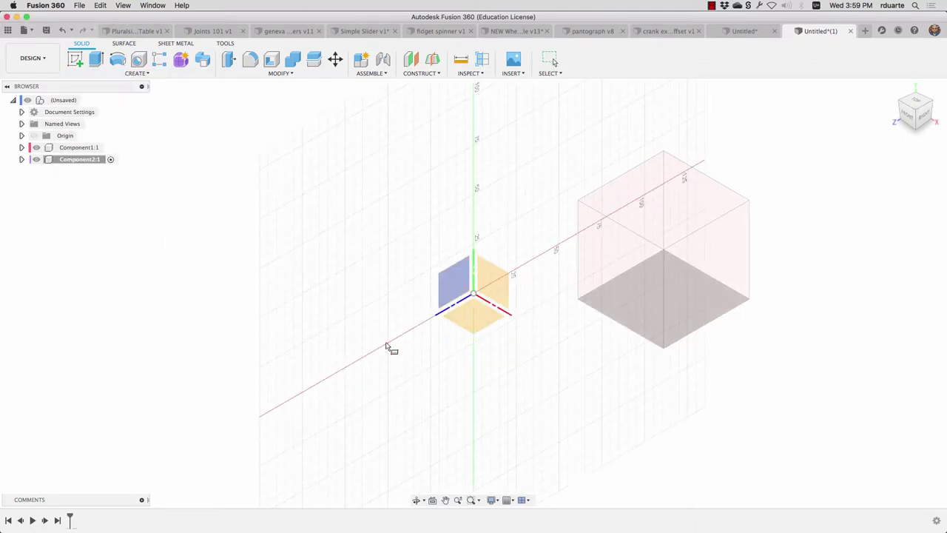
pyautogui.click(486, 323)
pyautogui.click(269, 344)
pyautogui.write('50')
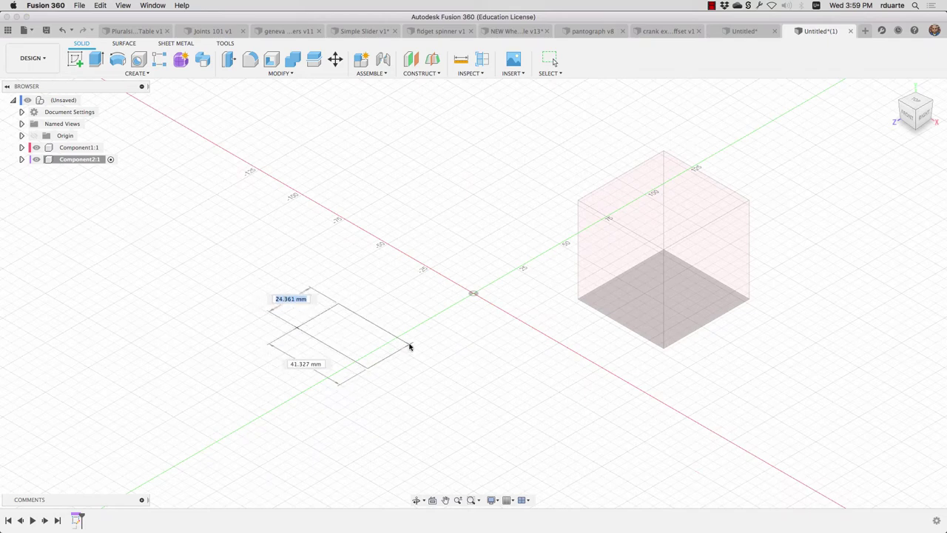
pyautogui.press('Tab')
pyautogui.write('50')
pyautogui.press('Return')
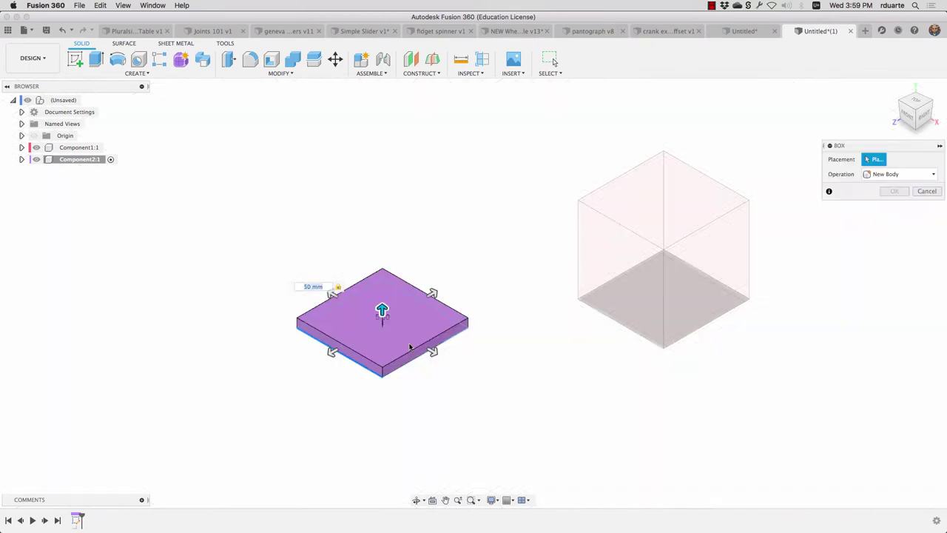
pyautogui.write('50')
pyautogui.press('Return')
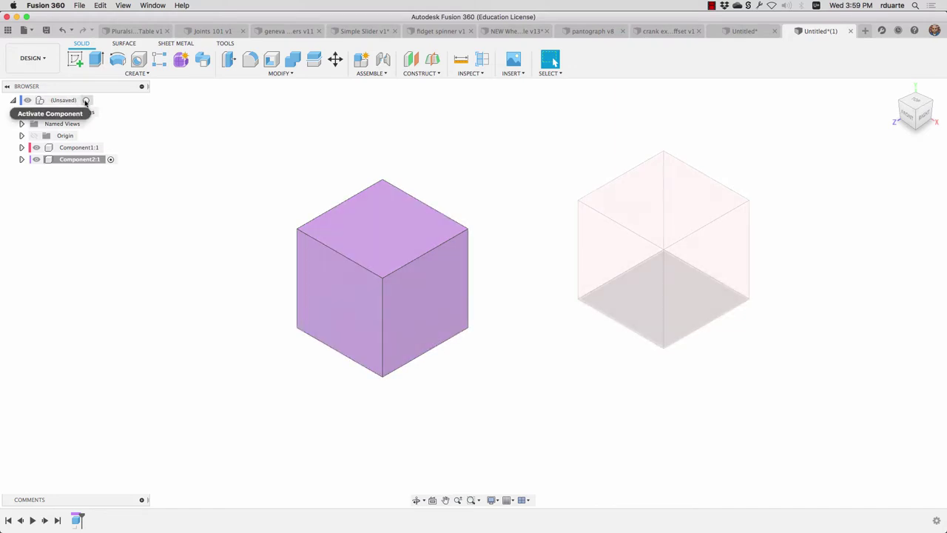
# Step: From the root assembly, start a Joint with Rigid motion, ready to pick positions
pyautogui.click(87, 101)
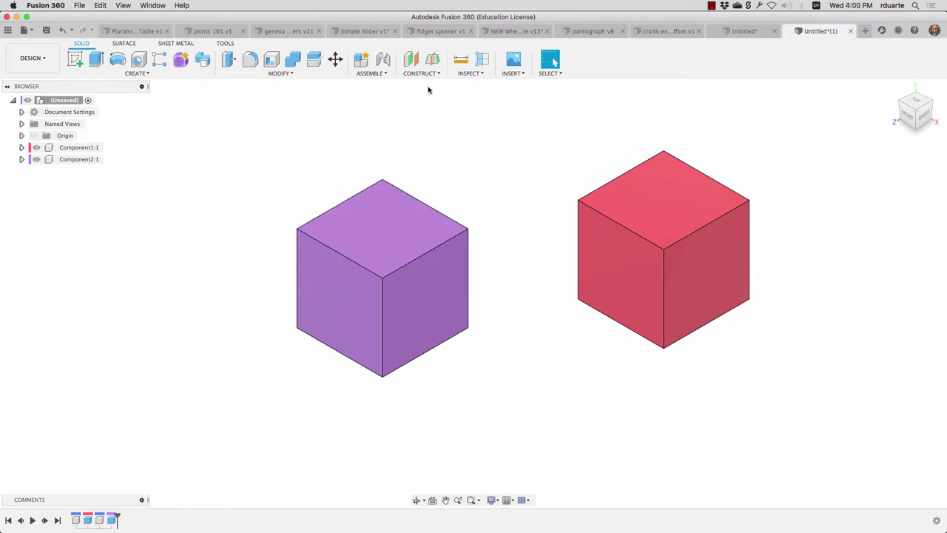
pyautogui.click(385, 75)
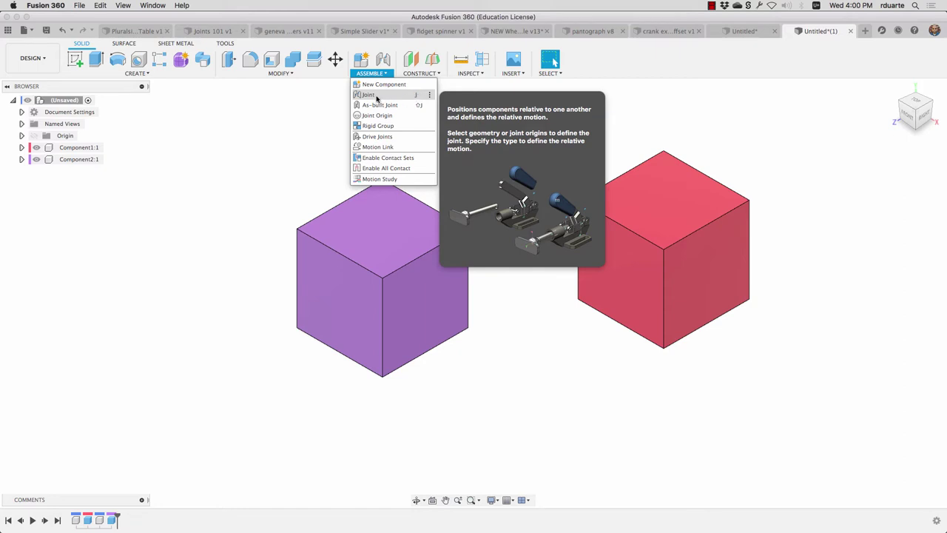
pyautogui.click(377, 97)
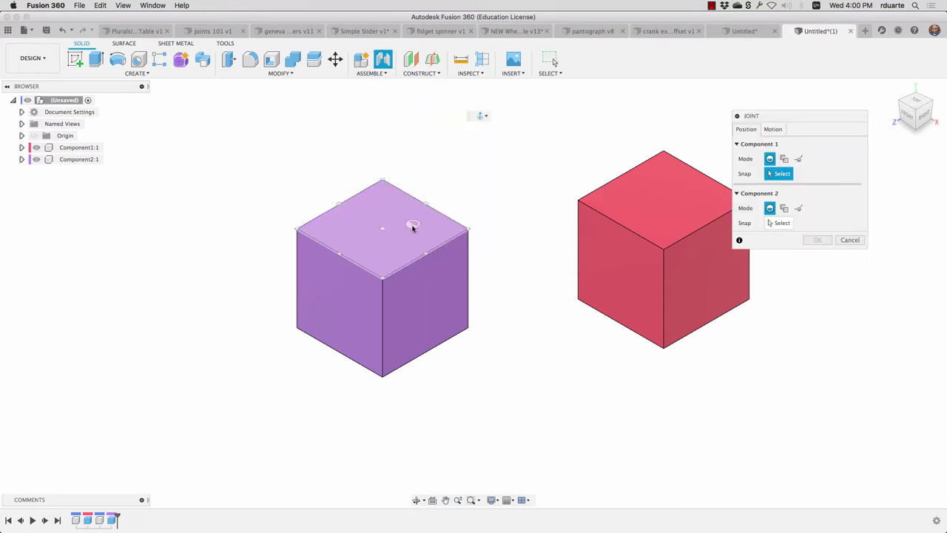
pyautogui.moveTo(765, 116); pyautogui.dragTo(809, 129)
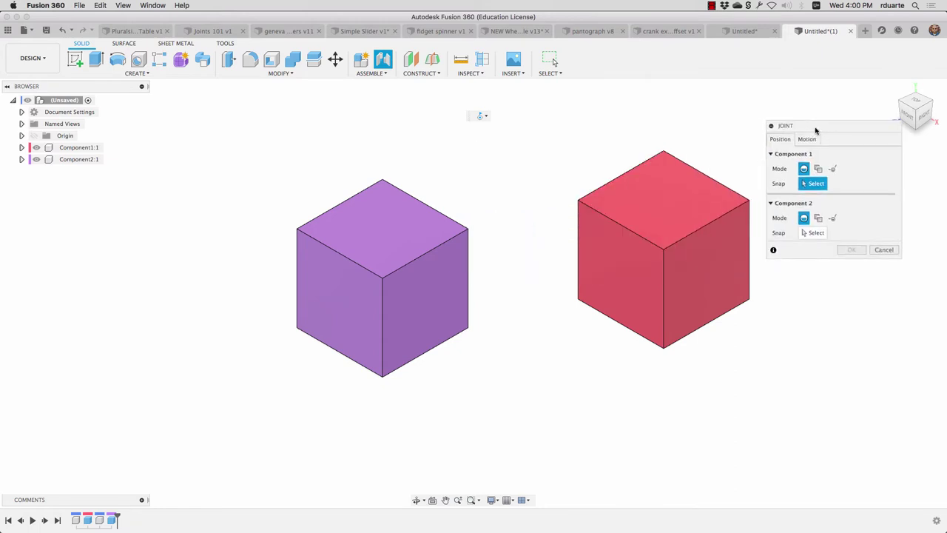
pyautogui.click(807, 140)
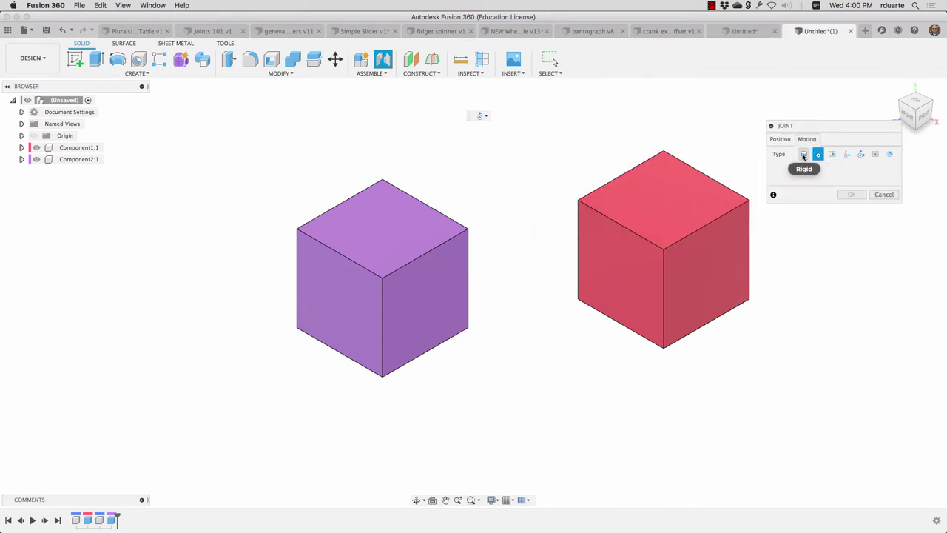
pyautogui.click(803, 153)
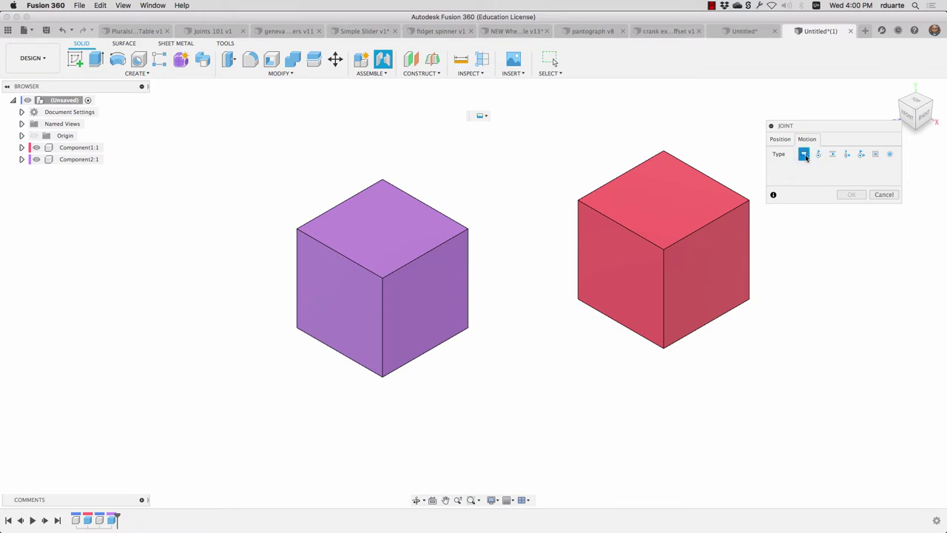
pyautogui.click(777, 141)
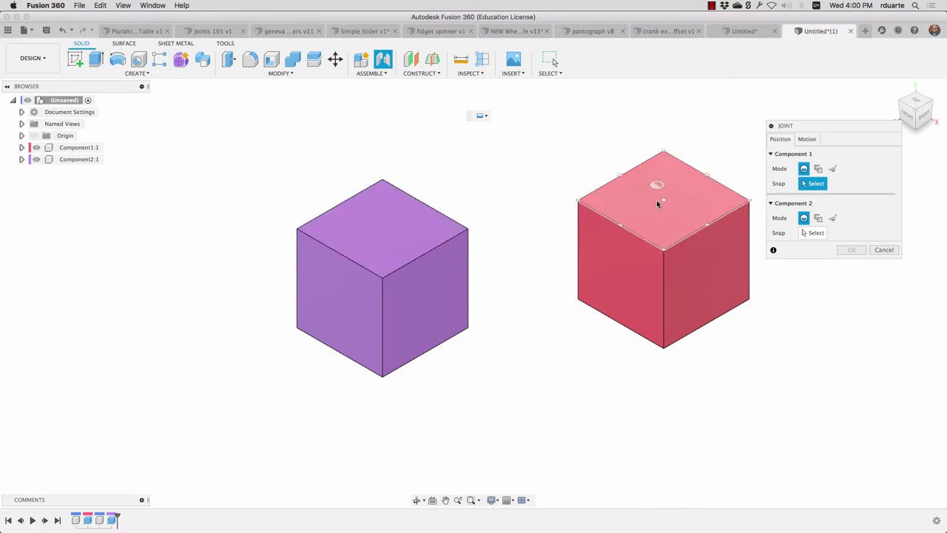
# Step: Snap the joint origins to the purple and red cubes' faces and animate the rigid joint
pyautogui.click(382, 230)
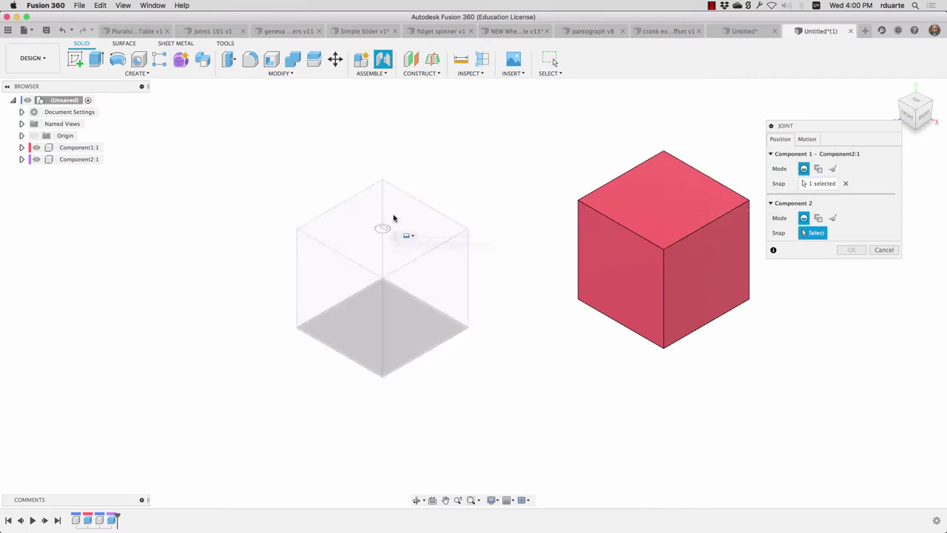
pyautogui.click(621, 284)
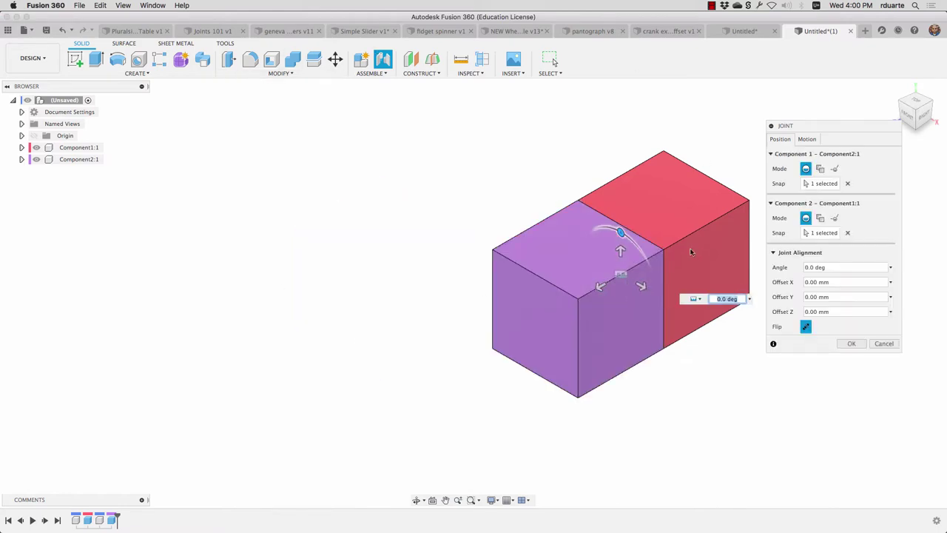
pyautogui.click(812, 141)
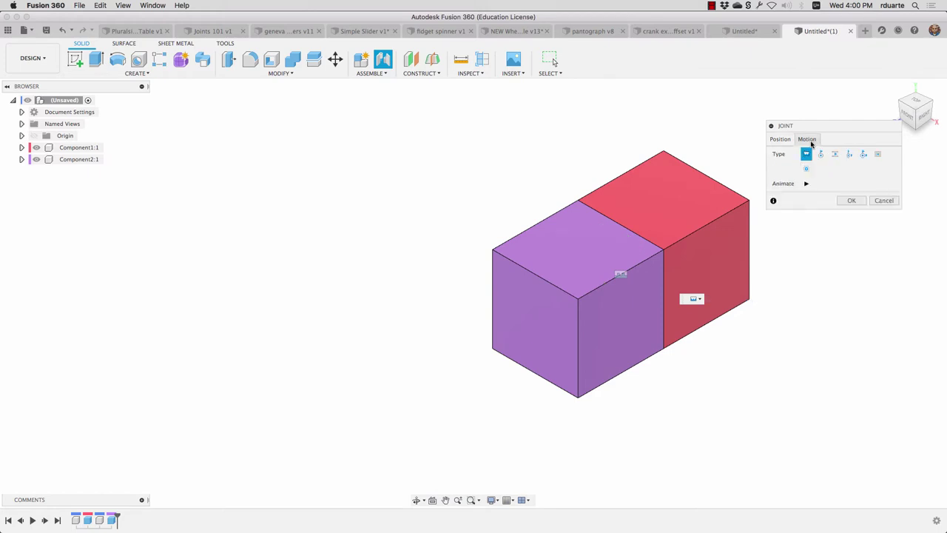
pyautogui.click(806, 184)
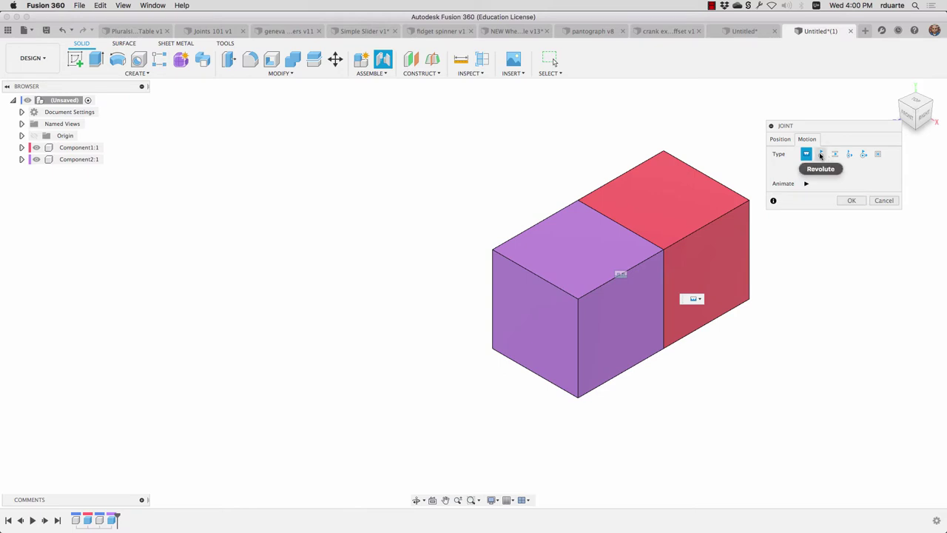
# Step: Change the joint to Revolute about Z, preview its rotation, and create it
pyautogui.click(820, 154)
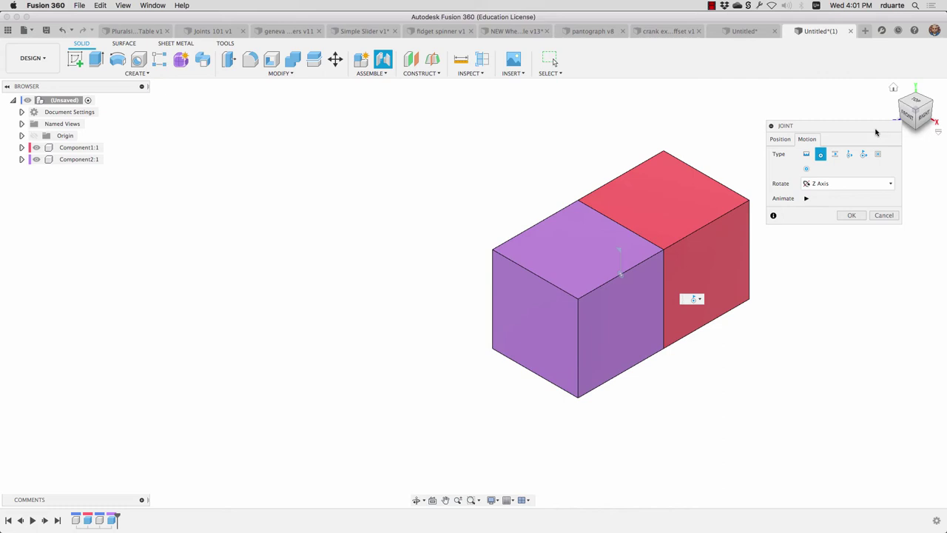
pyautogui.moveTo(876, 132); pyautogui.dragTo(500, 118)
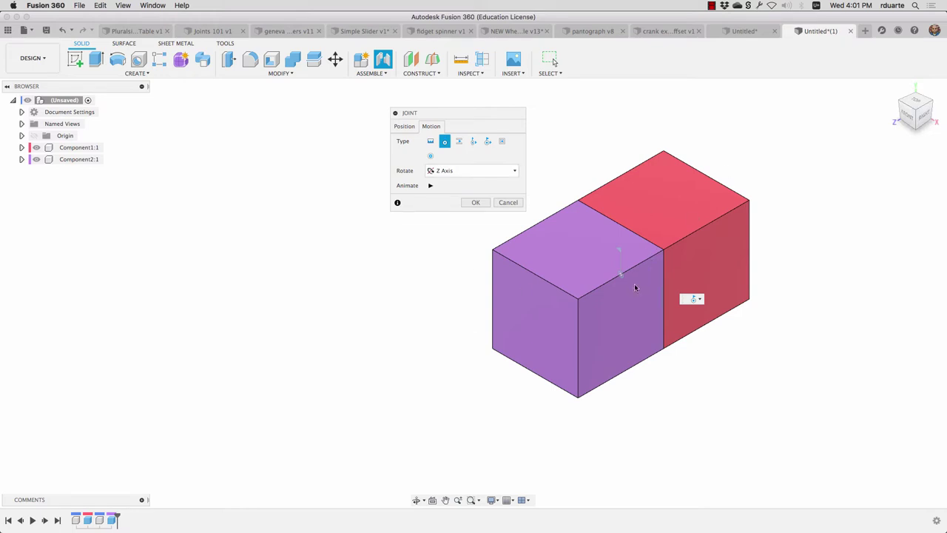
pyautogui.click(430, 187)
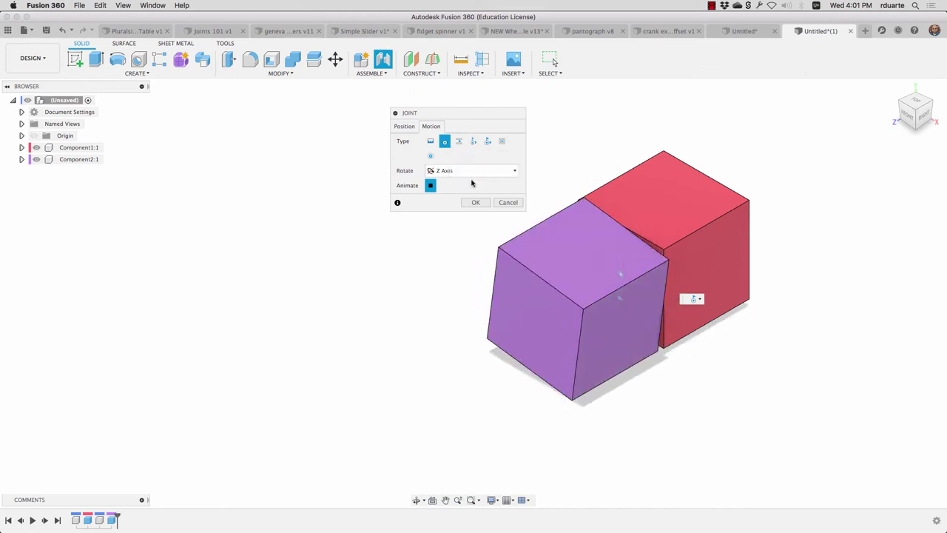
pyautogui.click(475, 202)
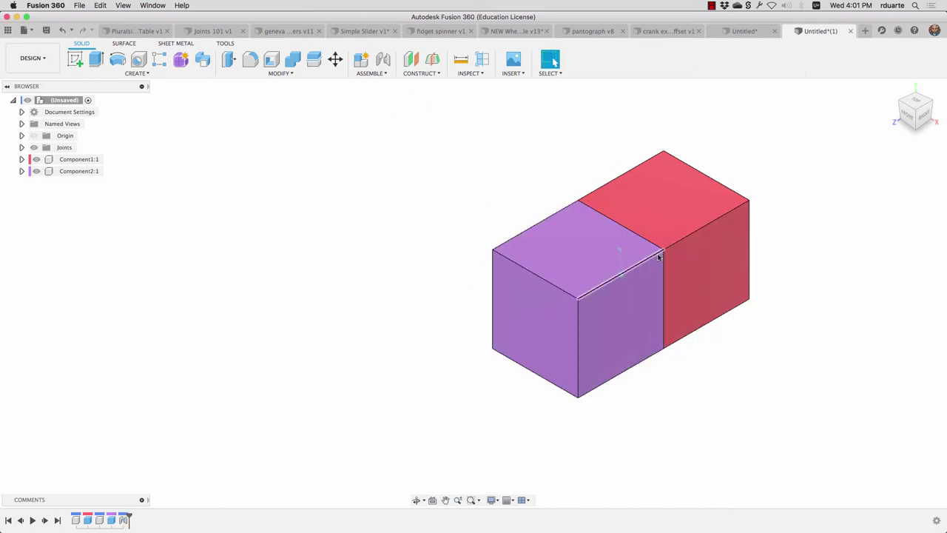
# Step: Drag the revolute joint's rotation handle to tilt the purple cube about -25 degrees
pyautogui.click(620, 255)
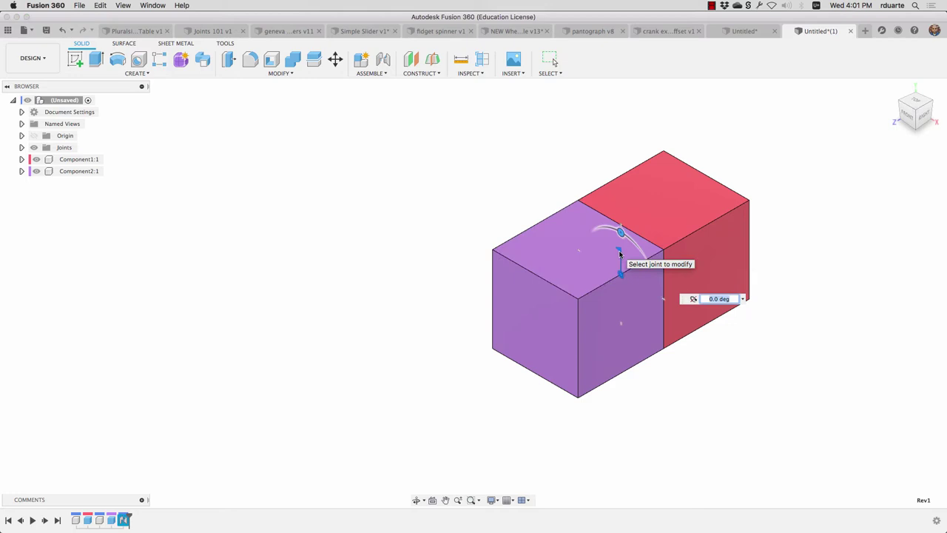
pyautogui.moveTo(617, 232); pyautogui.dragTo(645, 223)
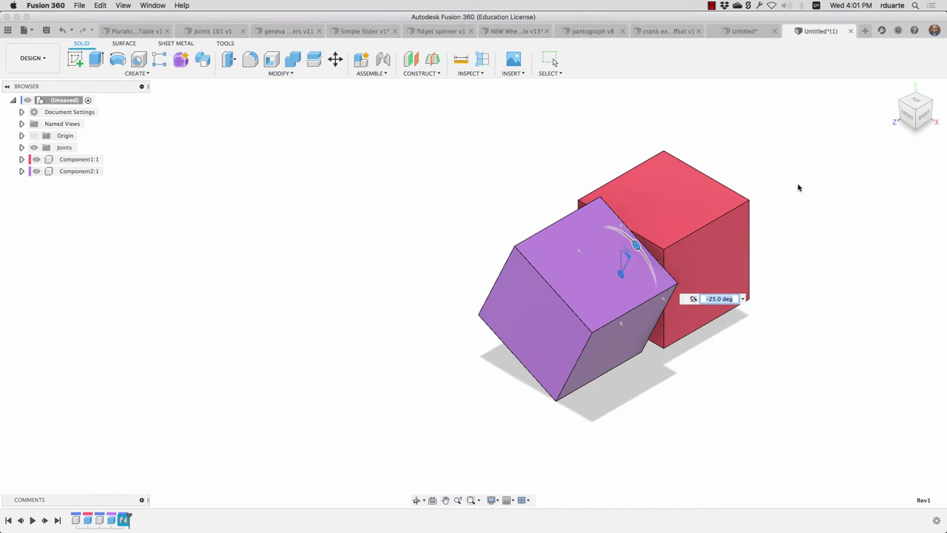
pyautogui.press('Return')
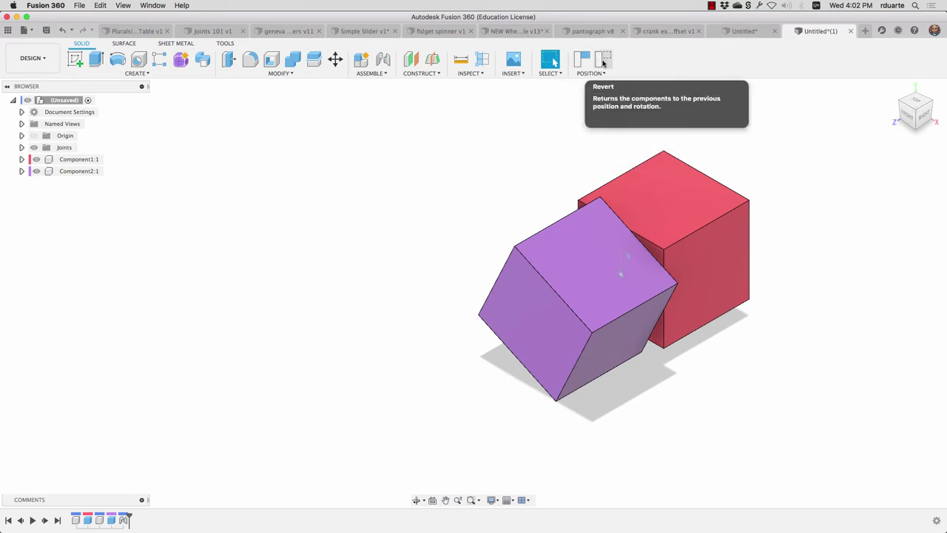
# Step: Revert, rotate the purple cube with Move, capture the position, then delete Position1 from the timeline
pyautogui.click(603, 61)
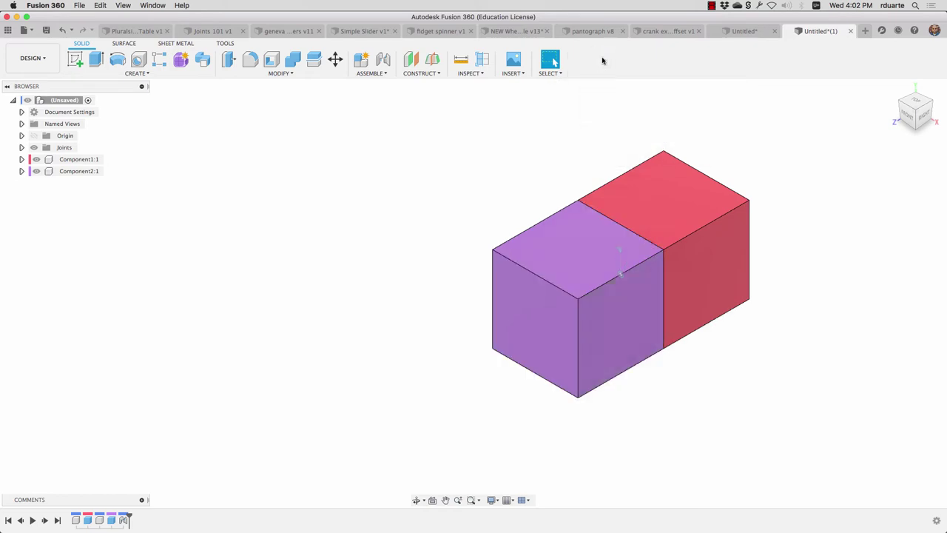
pyautogui.click(622, 252)
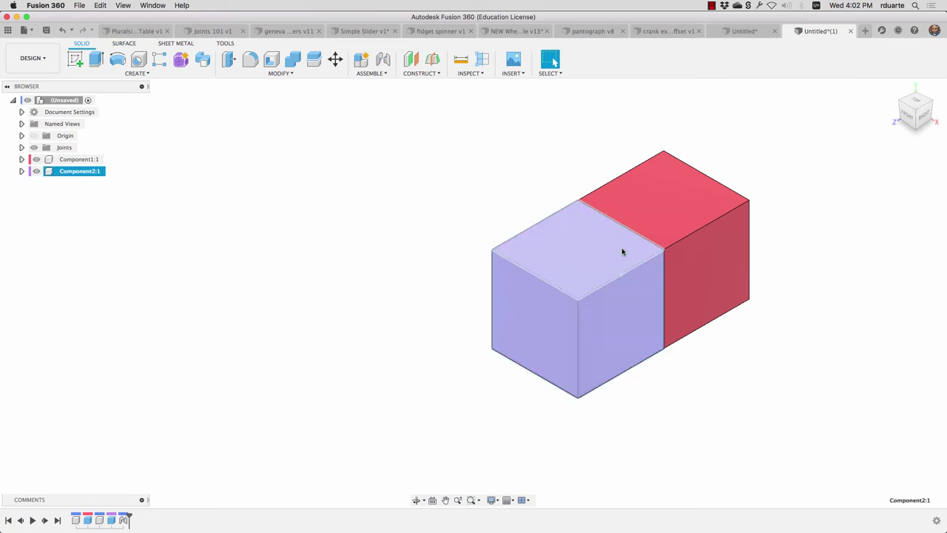
pyautogui.press('m')
pyautogui.moveTo(625, 239); pyautogui.dragTo(648, 264)
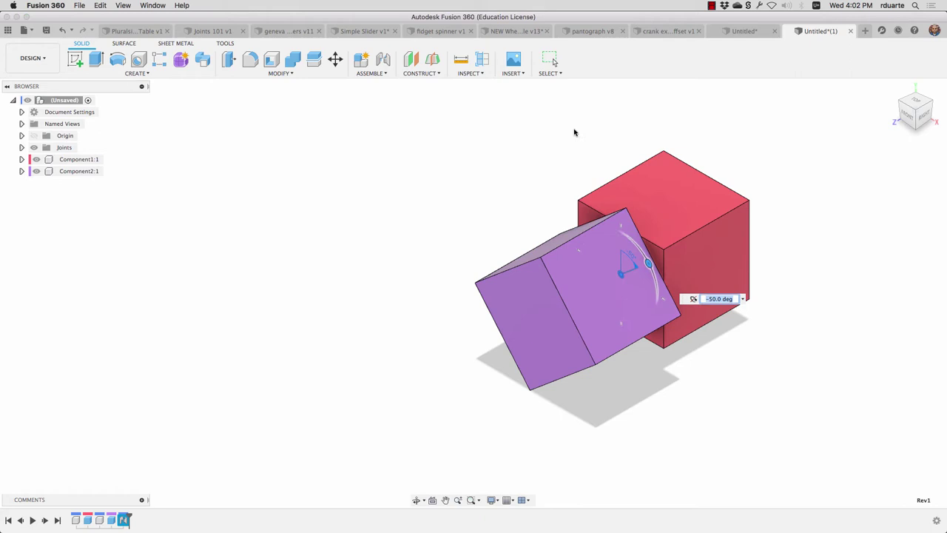
pyautogui.press('Return')
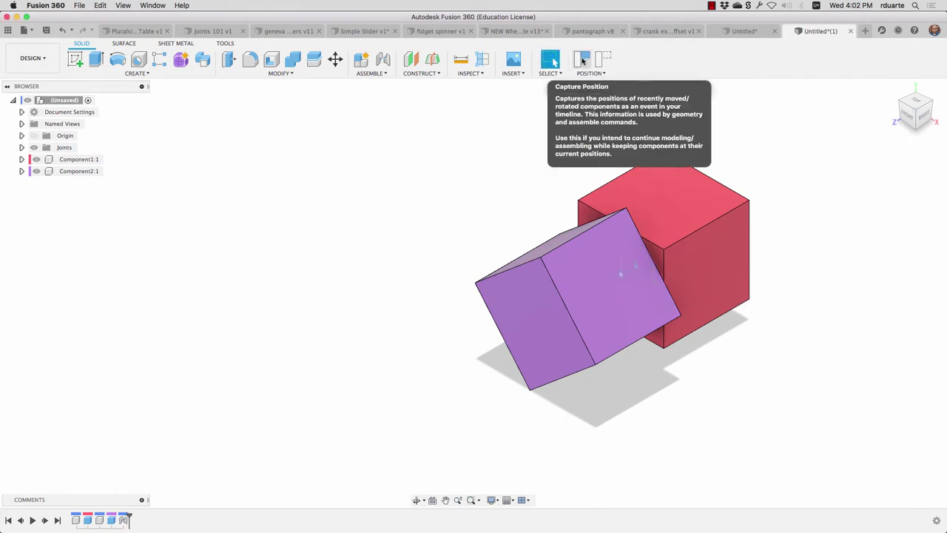
pyautogui.click(582, 60)
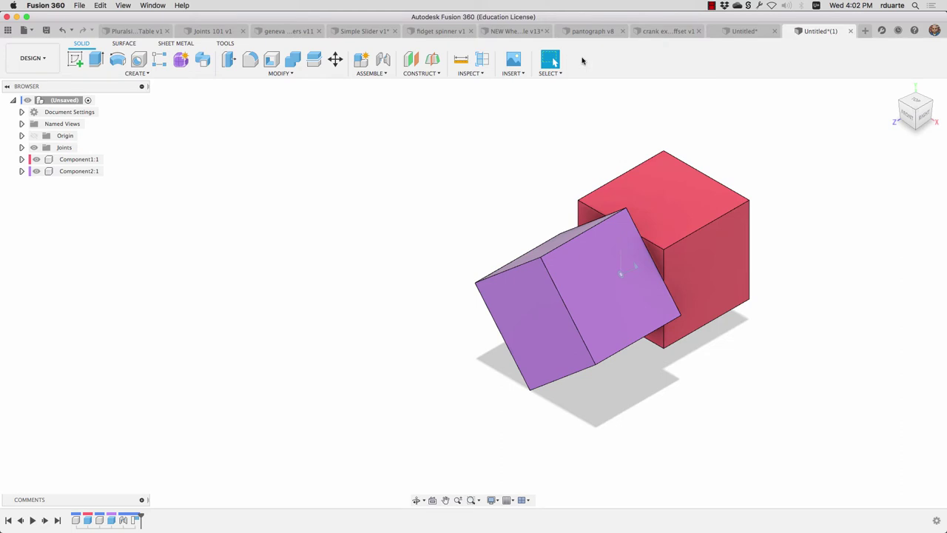
pyautogui.rightClick(140, 517)
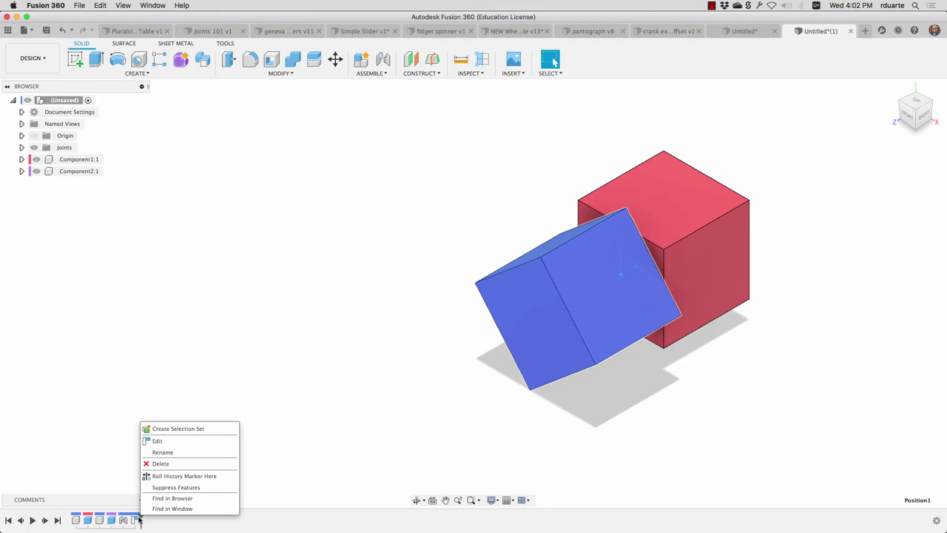
pyautogui.click(167, 466)
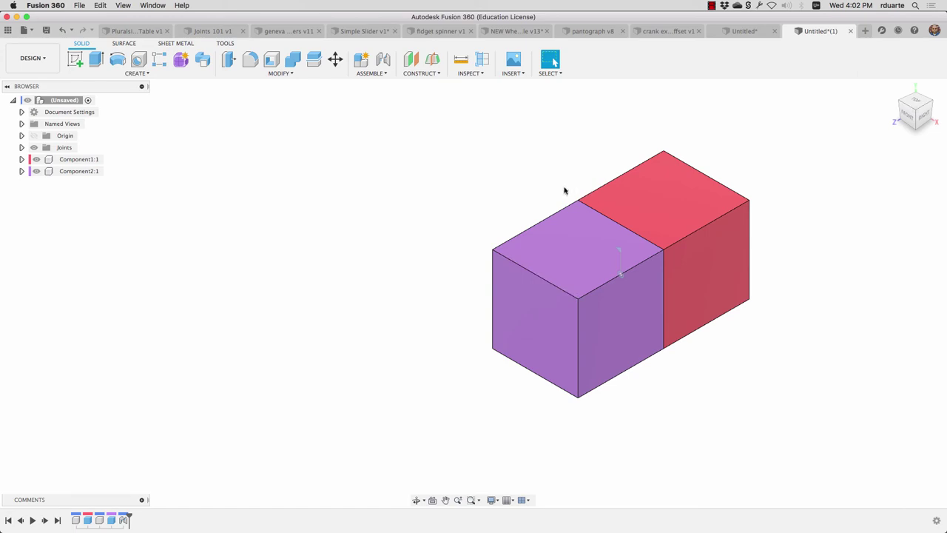
# Step: In Simple Slider v1, drive the Slider1 joint to slide the green part out to 65 mm
pyautogui.click(348, 33)
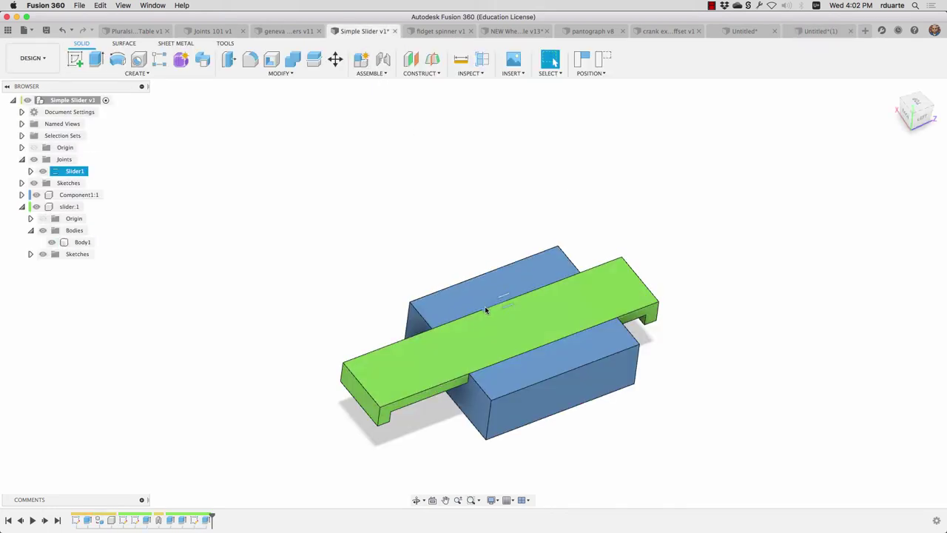
pyautogui.click(485, 310)
pyautogui.moveTo(490, 302)
pyautogui.mouseDown()
pyautogui.moveTo(581, 284)
pyautogui.moveTo(509, 305)
pyautogui.mouseUp()
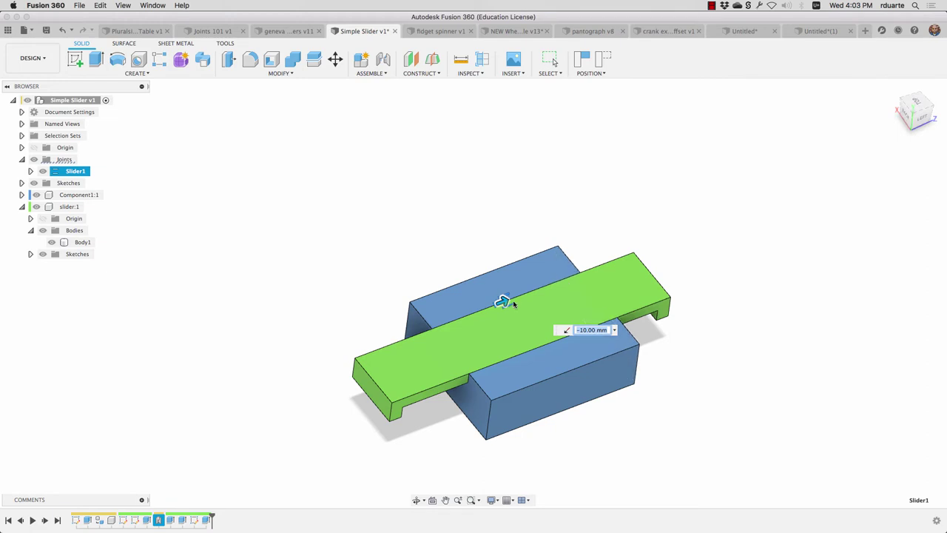
pyautogui.moveTo(512, 302); pyautogui.dragTo(523, 298)
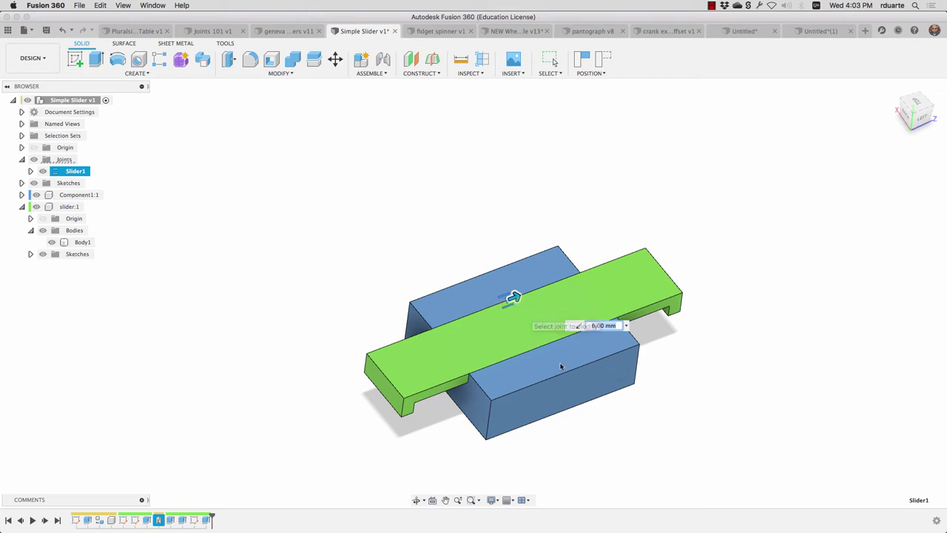
pyautogui.scroll(-2, 568, 380)
pyautogui.scroll(3, 568, 377)
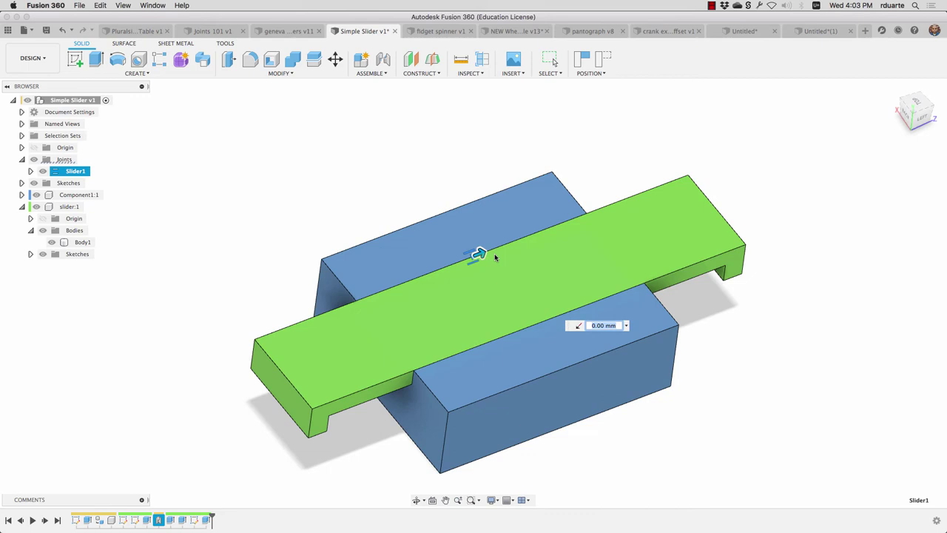
pyautogui.moveTo(479, 253); pyautogui.dragTo(600, 208)
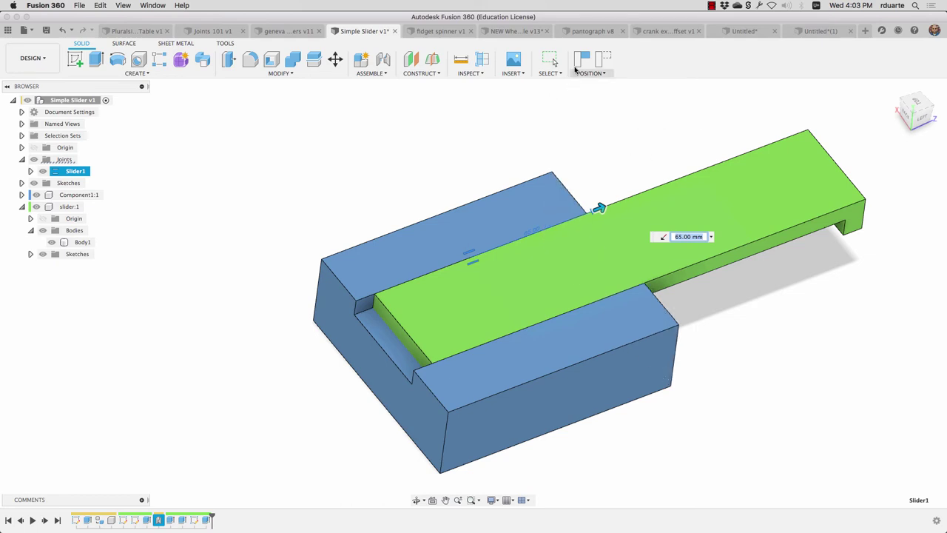
# Step: Capture the slider position, then check block-slider interference, finding a 5000.00 mm³ overlap
pyautogui.click(576, 65)
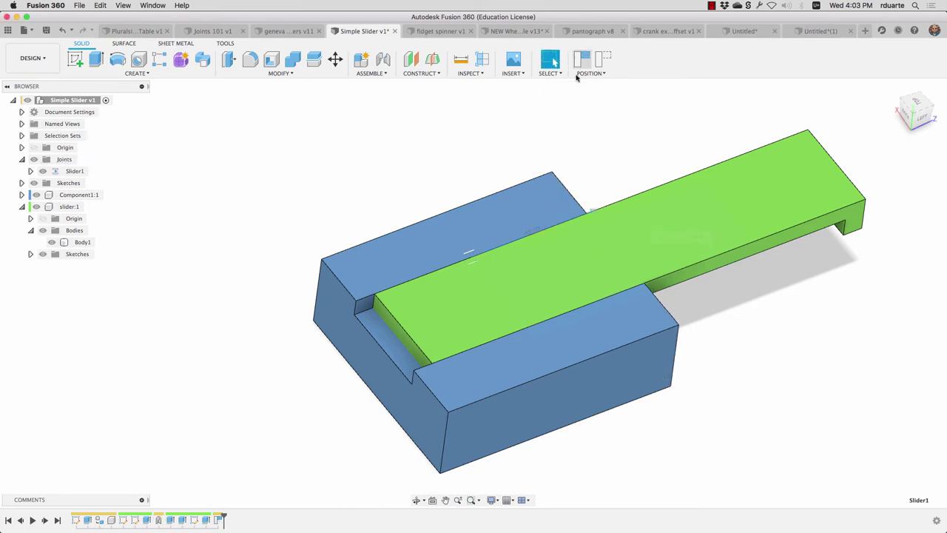
pyautogui.click(475, 73)
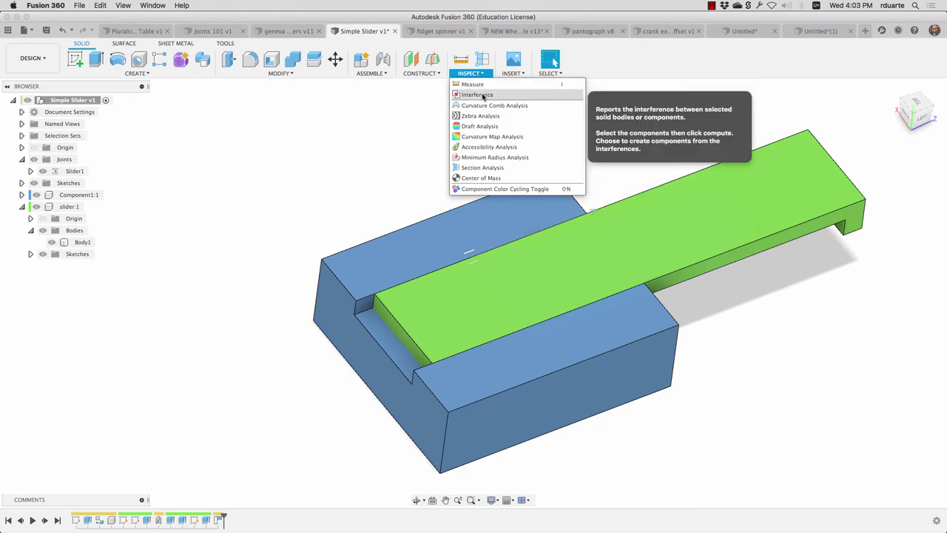
pyautogui.click(481, 95)
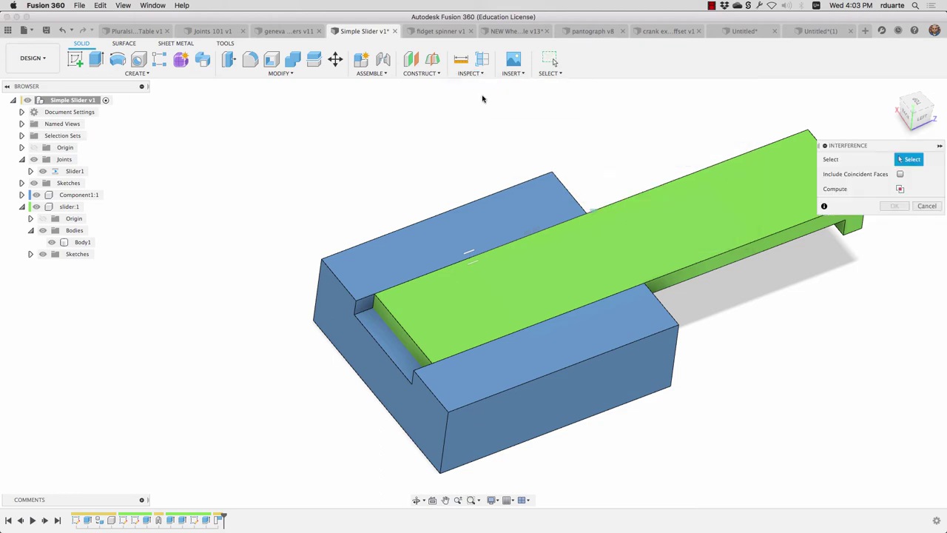
pyautogui.click(473, 213)
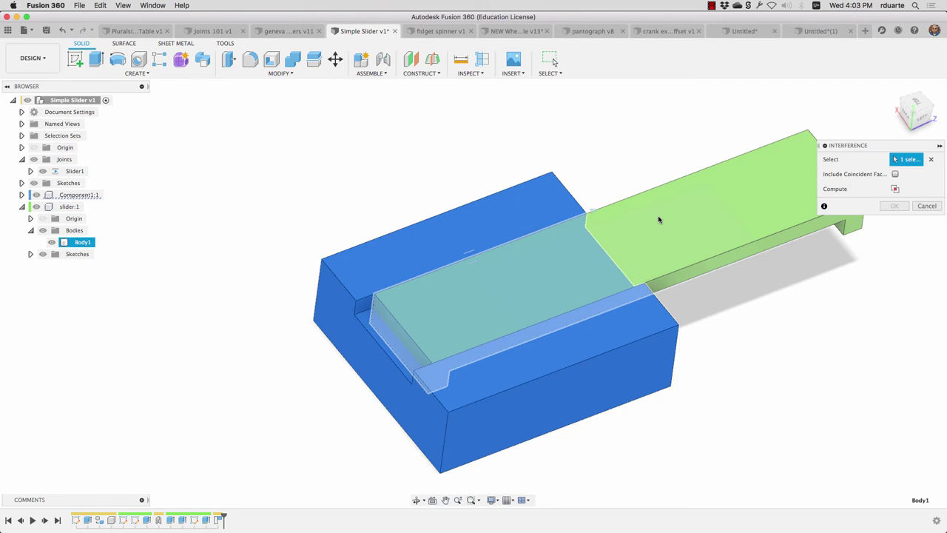
pyautogui.click(658, 215)
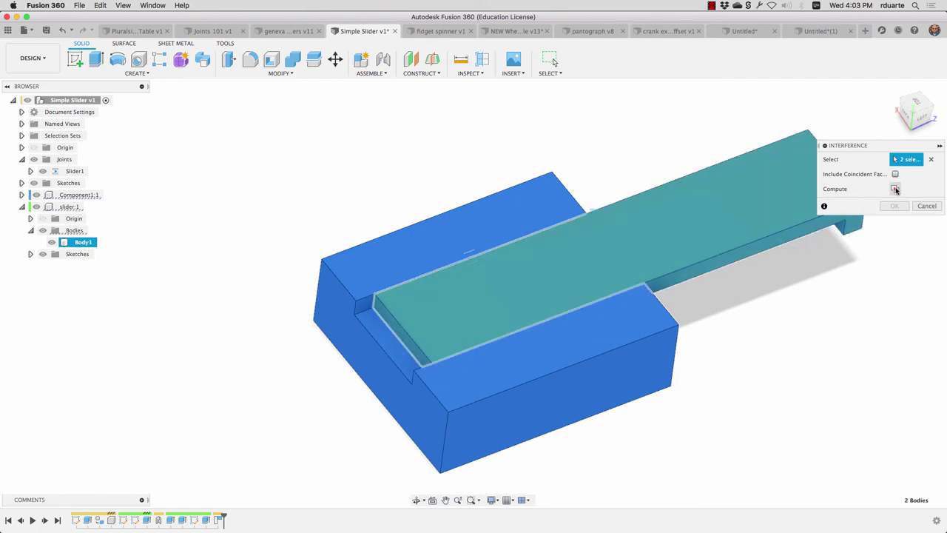
pyautogui.click(895, 189)
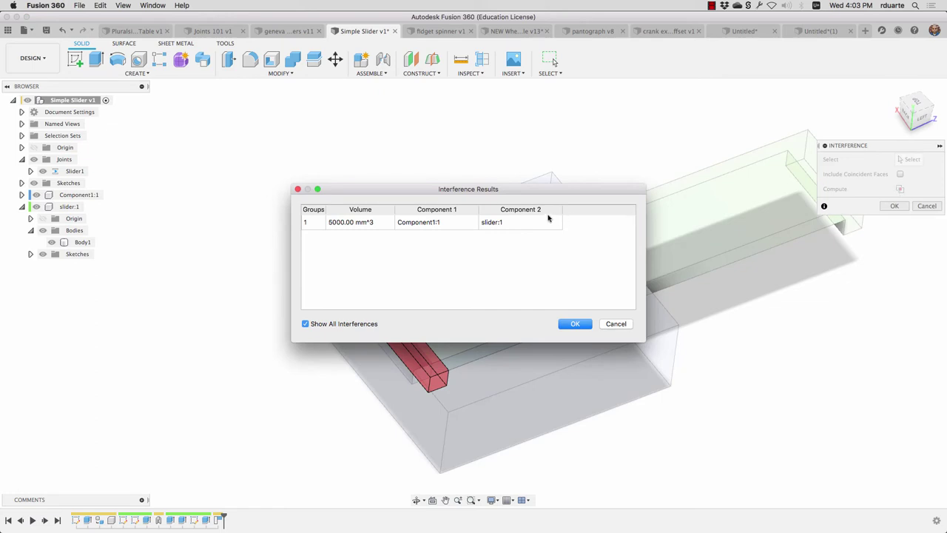
pyautogui.moveTo(544, 194); pyautogui.dragTo(673, 72)
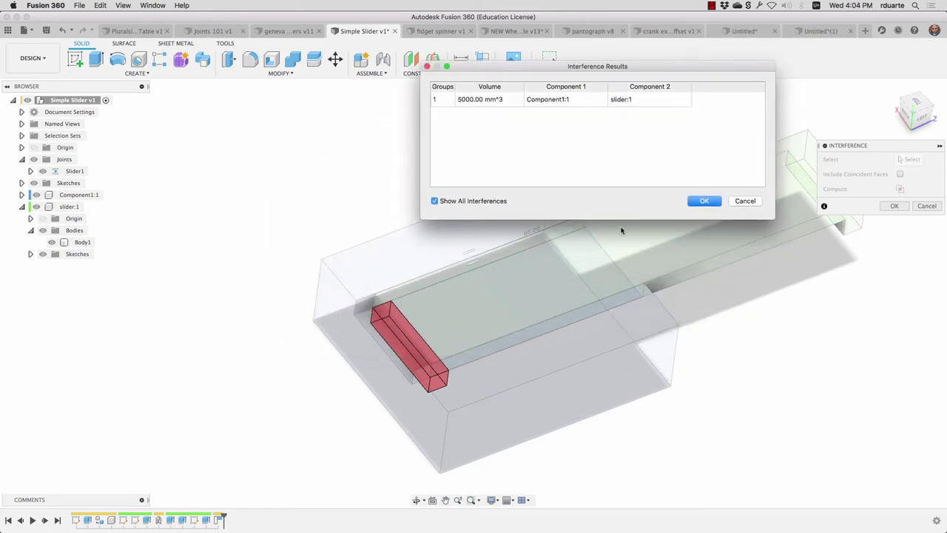
pyautogui.click(743, 201)
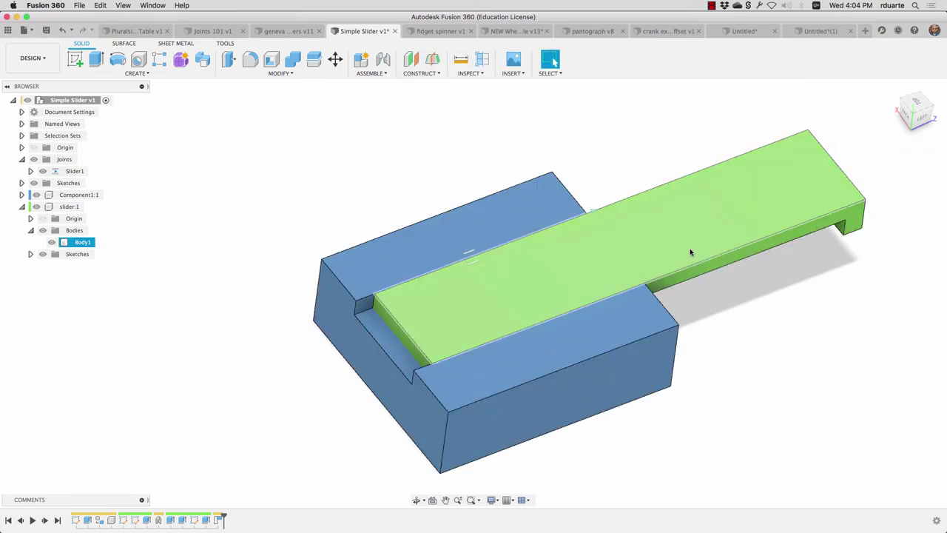
# Step: Recentre the slider via the timeline Position item, then test-drive Slider1 without keeping the move
pyautogui.click(439, 91)
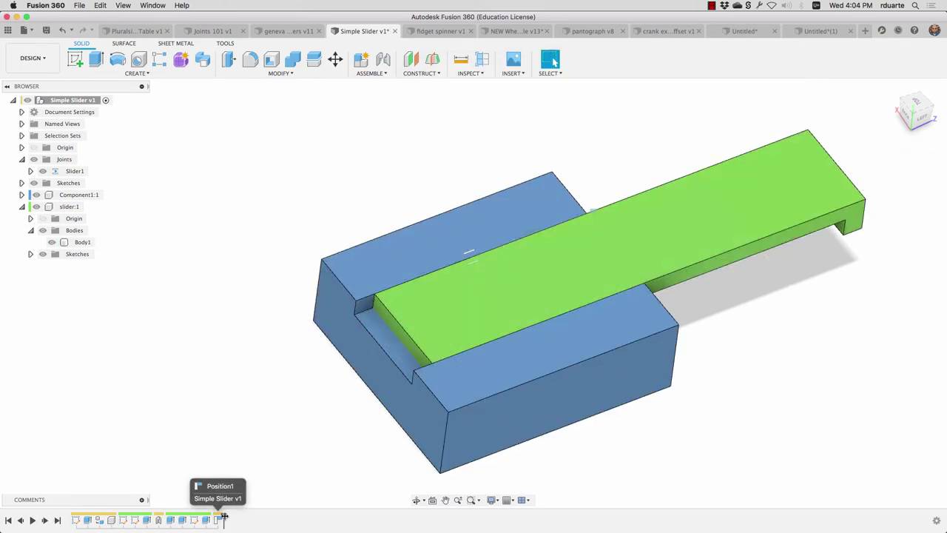
pyautogui.click(373, 358)
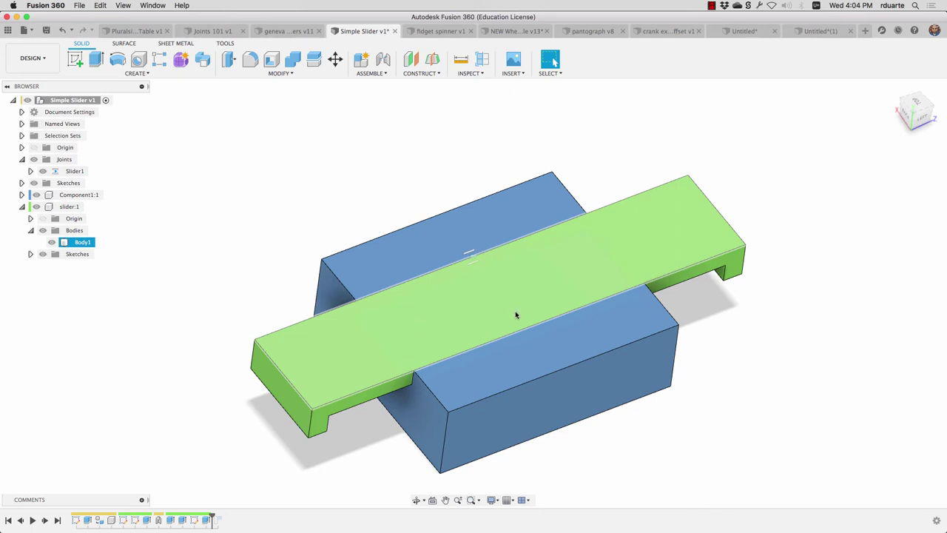
pyautogui.click(473, 259)
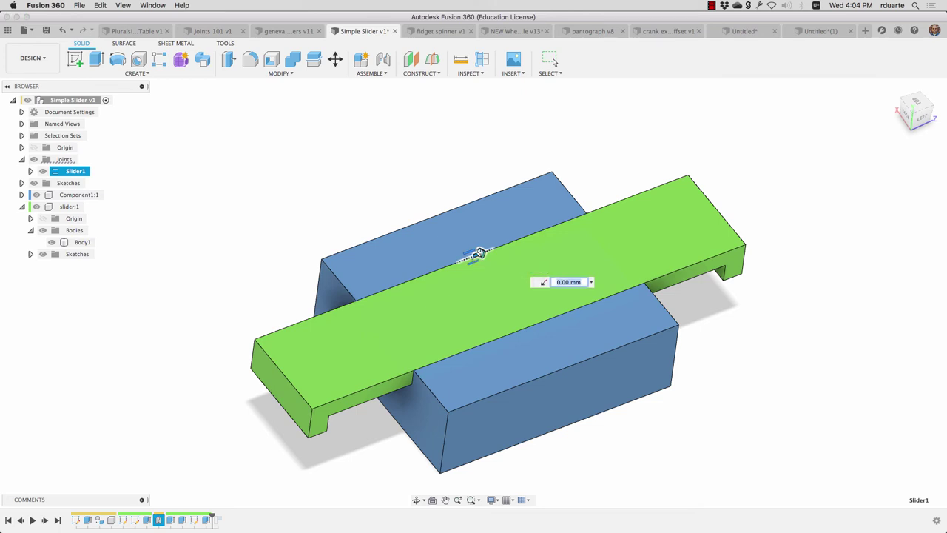
pyautogui.moveTo(477, 257); pyautogui.dragTo(504, 257)
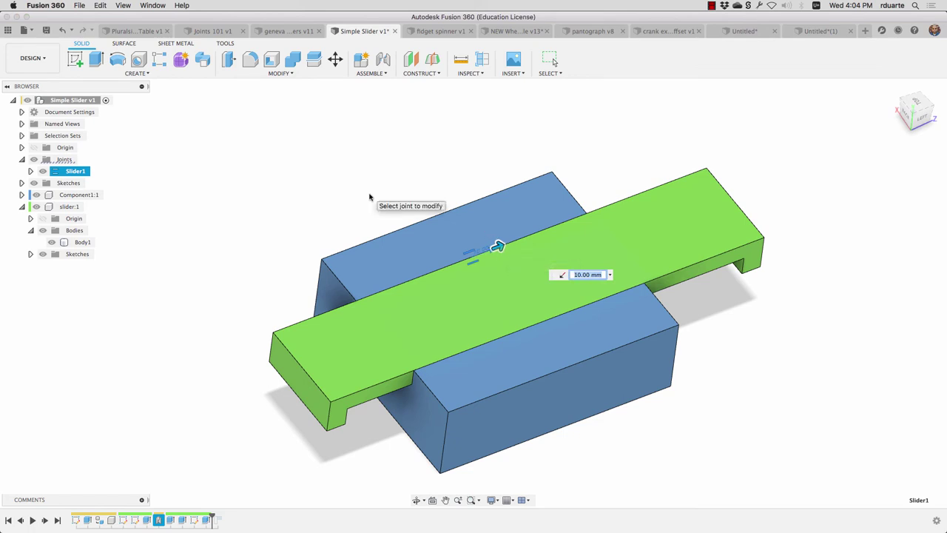
pyautogui.press('Escape')
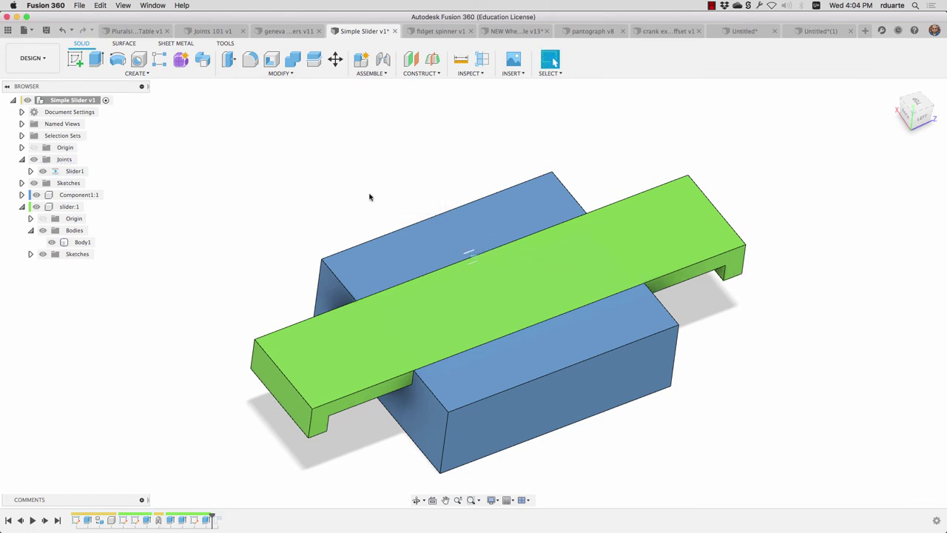
# Step: Enable Slider1 joint limits with a -45.00 mm minimum and 80.00 mm maximum
pyautogui.click(83, 171)
pyautogui.rightClick(83, 172)
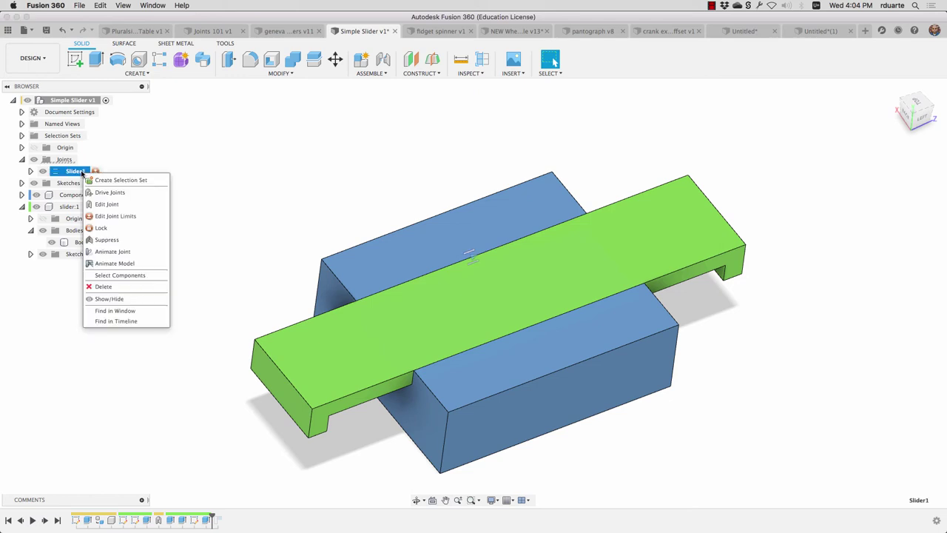
pyautogui.click(121, 216)
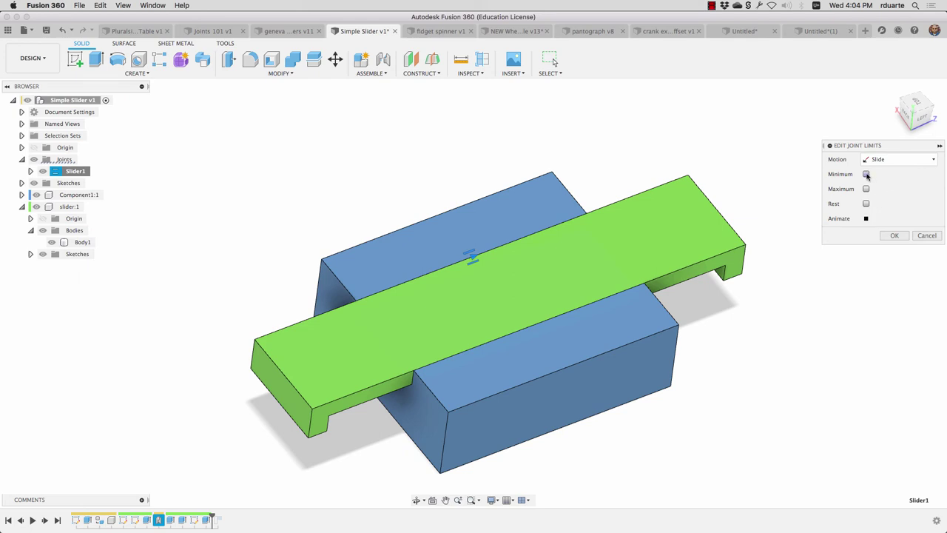
pyautogui.click(867, 175)
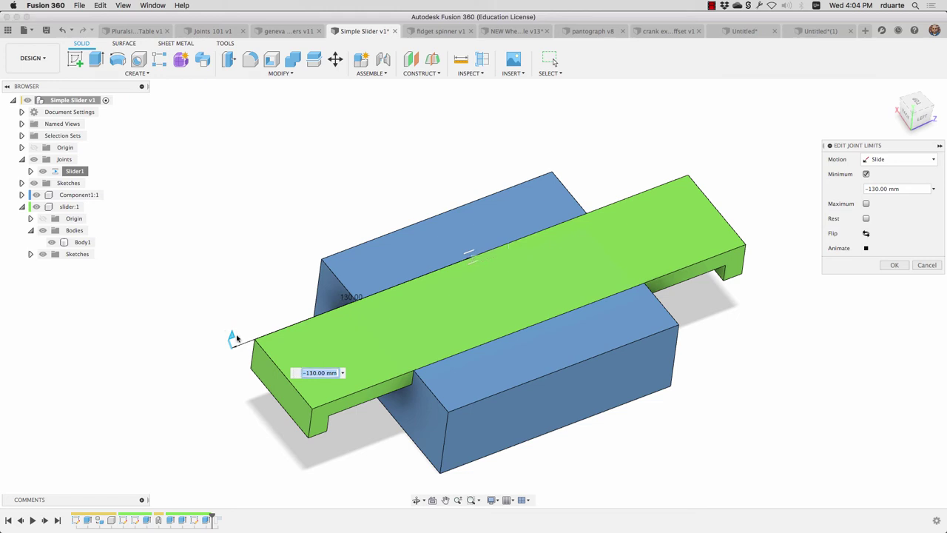
pyautogui.moveTo(230, 339); pyautogui.dragTo(554, 227)
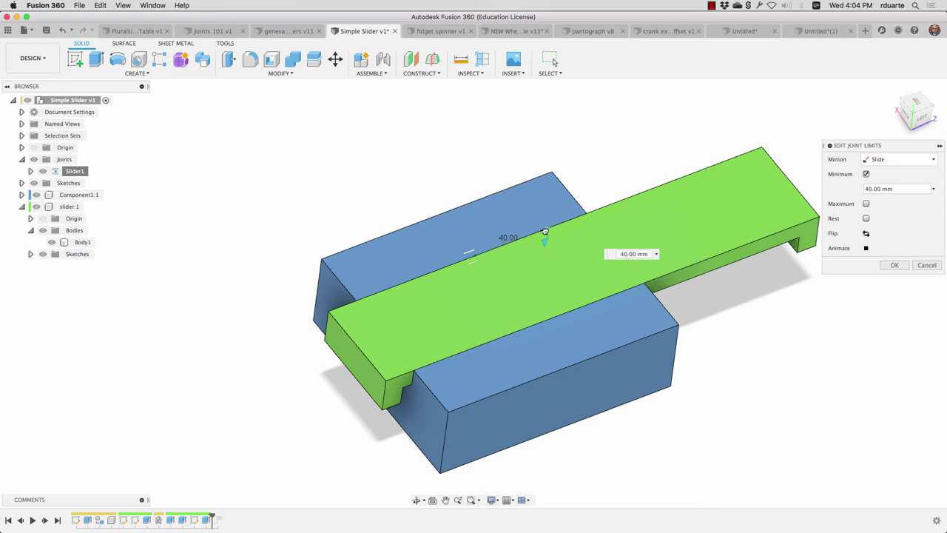
pyautogui.click(866, 205)
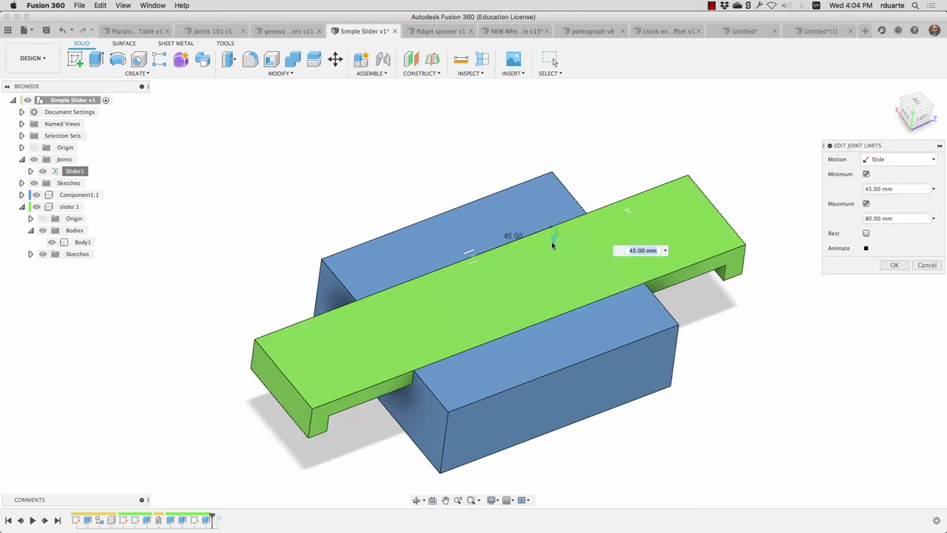
pyautogui.moveTo(551, 242); pyautogui.dragTo(397, 313)
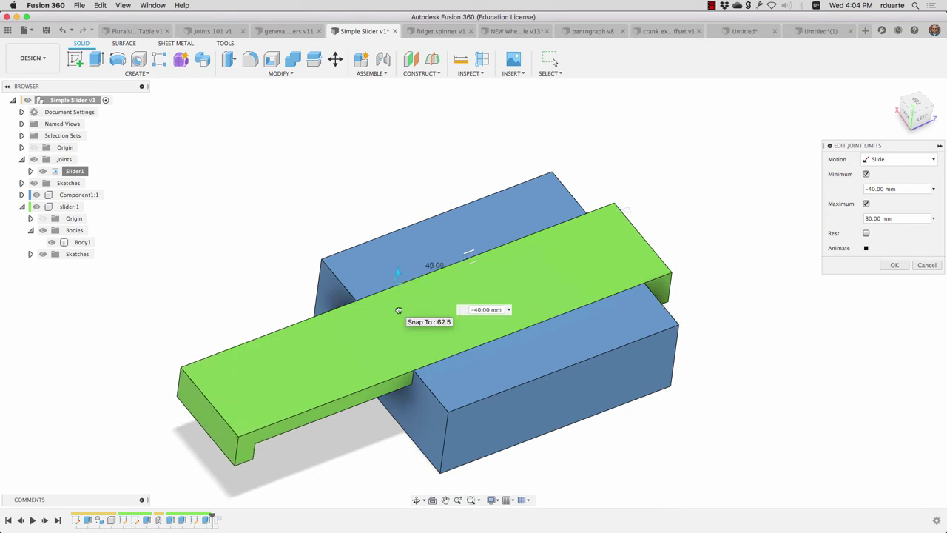
pyautogui.click(913, 109)
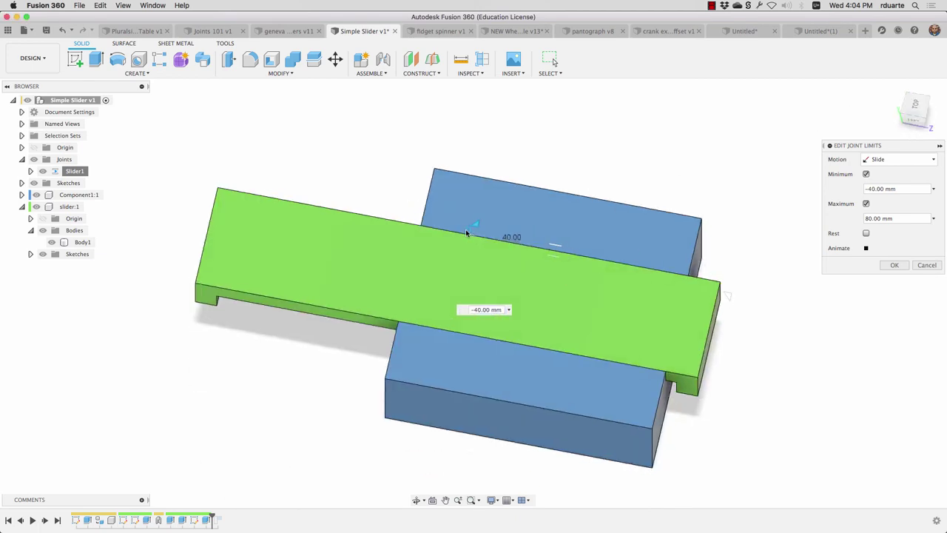
pyautogui.moveTo(472, 226); pyautogui.dragTo(466, 225)
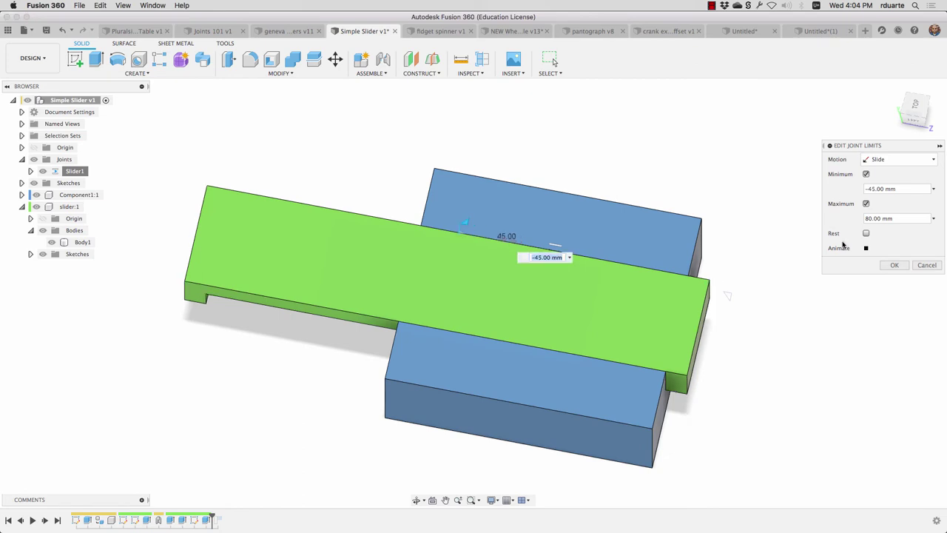
# Step: Preview the slider travelling between its limits, then stop the animation
pyautogui.click(866, 248)
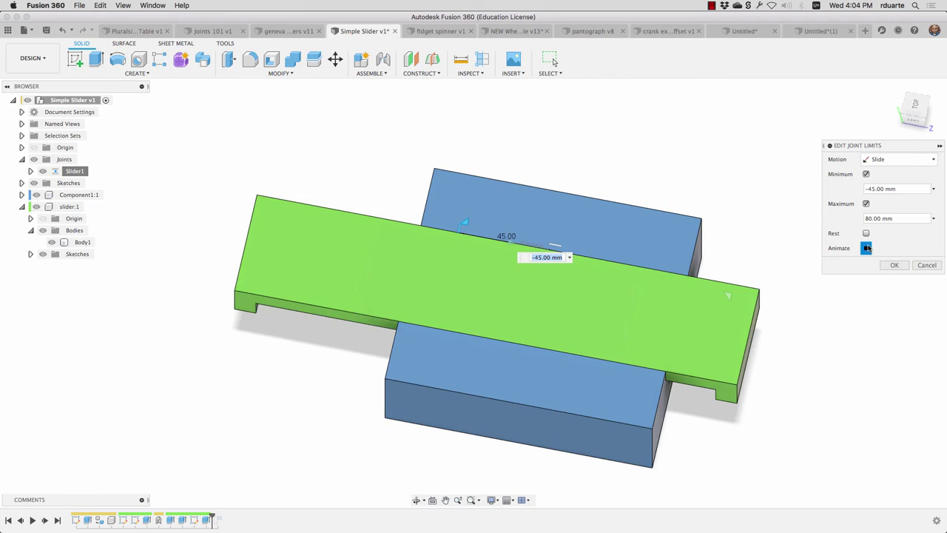
pyautogui.click(899, 189)
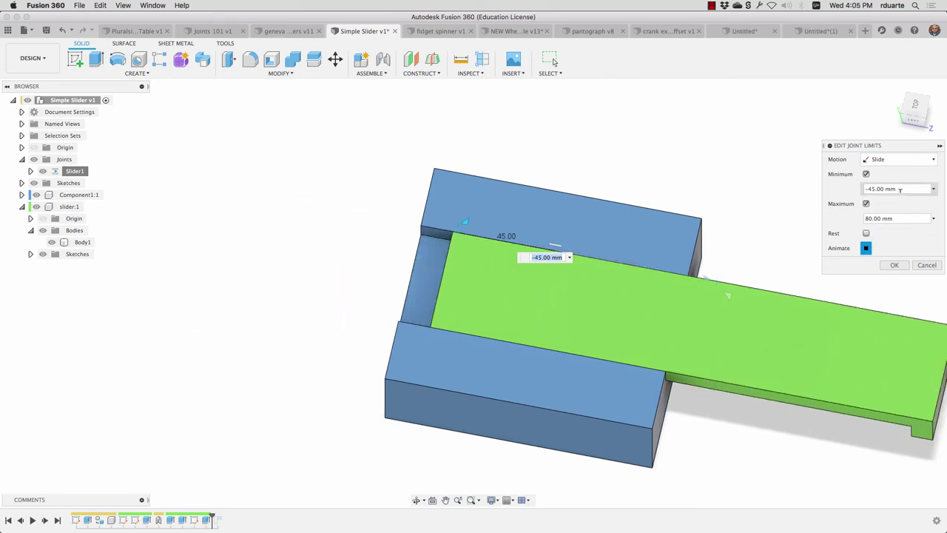
pyautogui.click(866, 174)
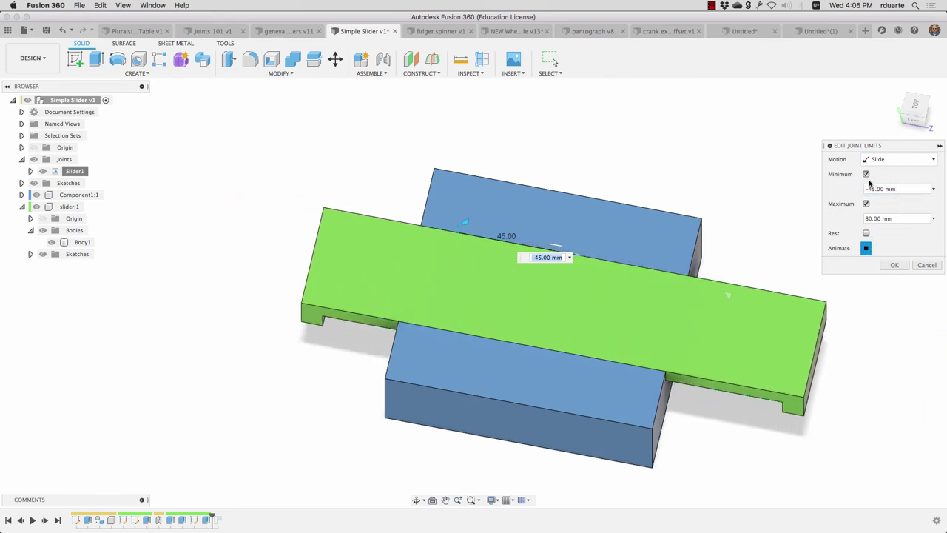
pyautogui.click(866, 174)
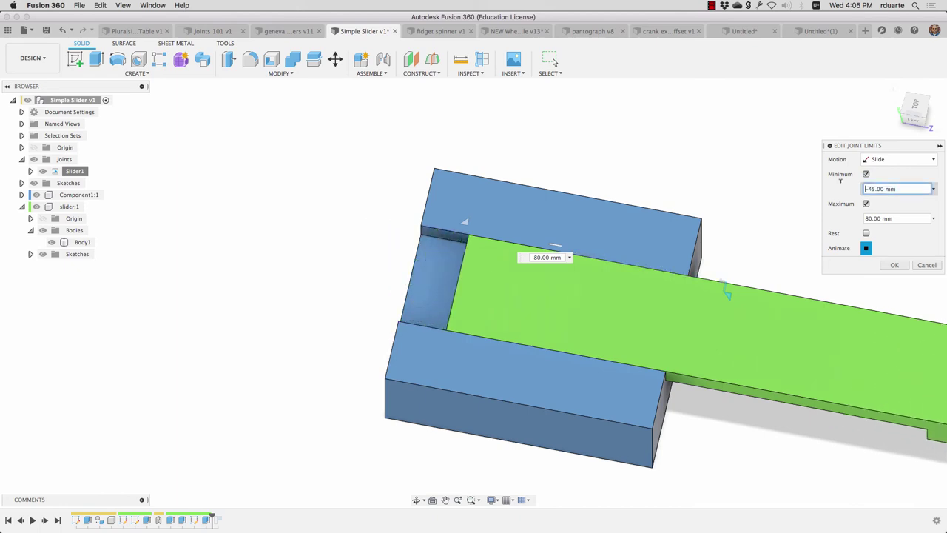
pyautogui.click(875, 189)
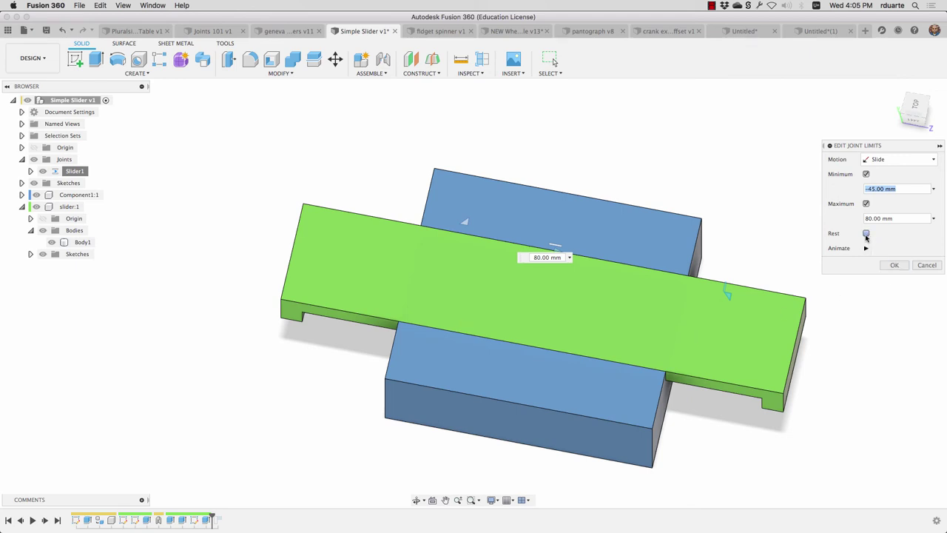
# Step: Confirm the Slider1 joint limits and switch to the Geneva wheel document
pyautogui.click(894, 264)
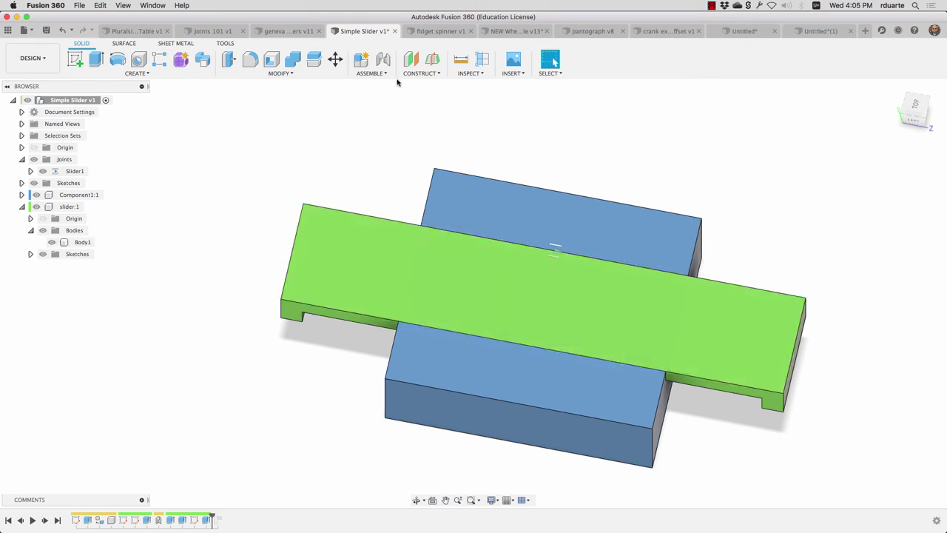
pyautogui.click(381, 74)
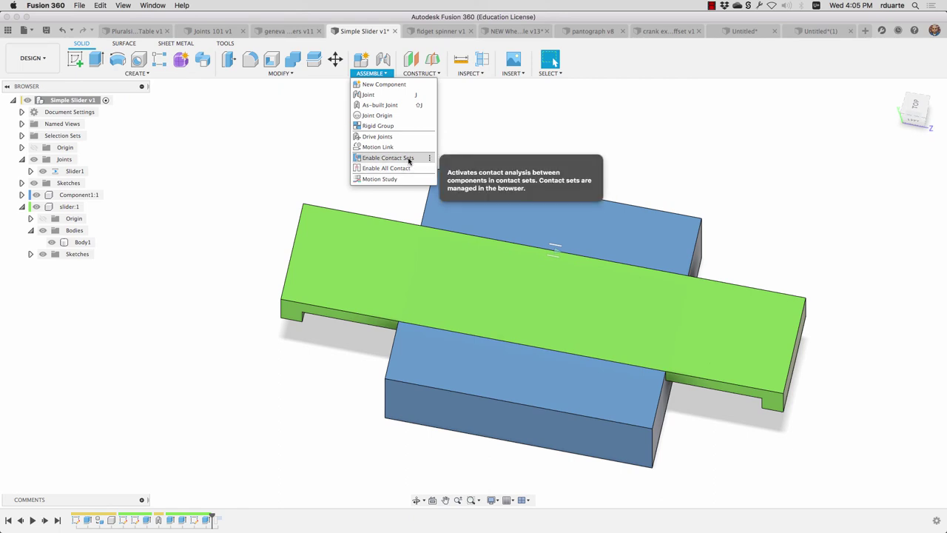
pyautogui.click(545, 136)
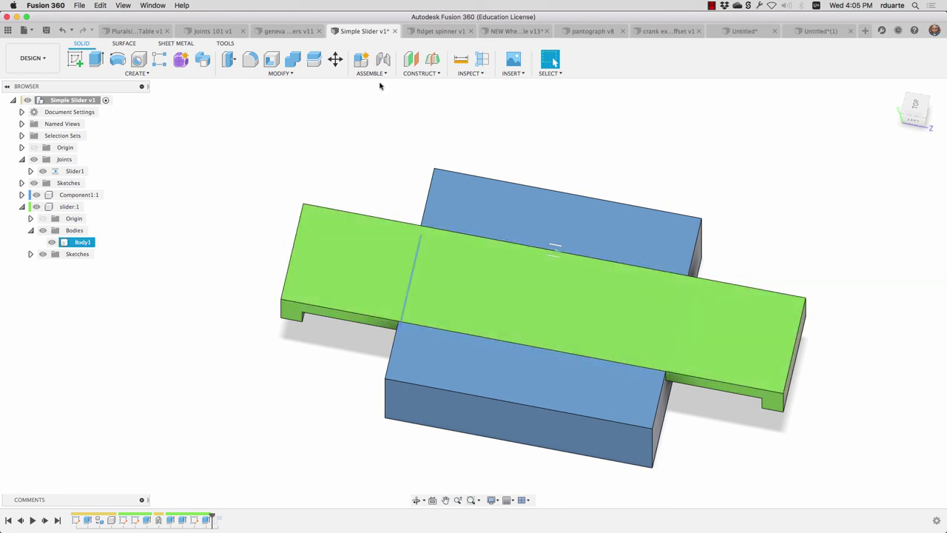
pyautogui.click(287, 31)
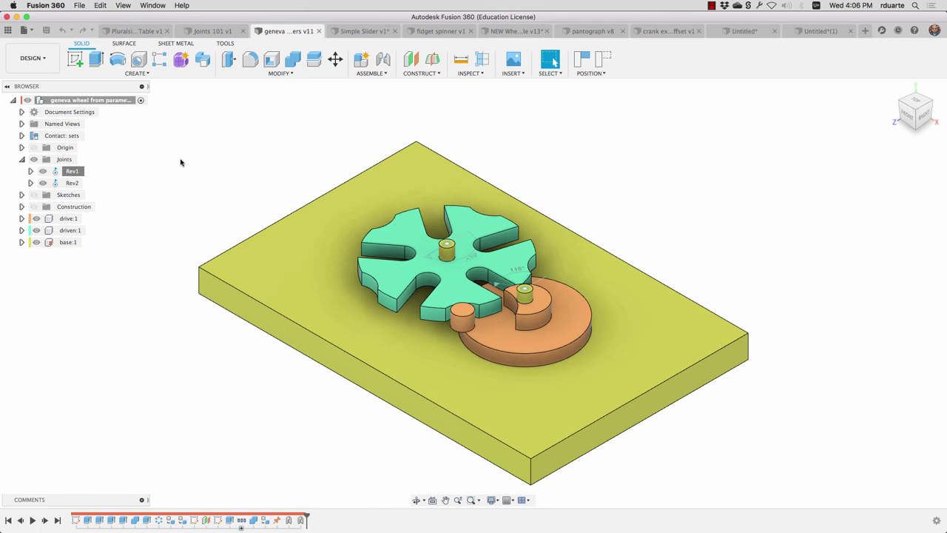
# Step: Animate the Geneva mechanism from the Rev1 joint and expand Contact sets to show ContactSet1
pyautogui.rightClick(73, 171)
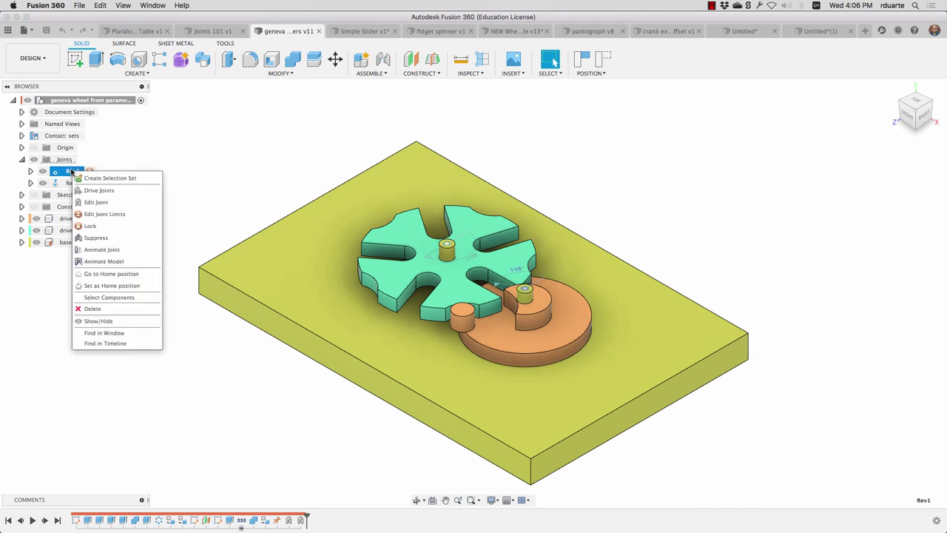
pyautogui.click(105, 262)
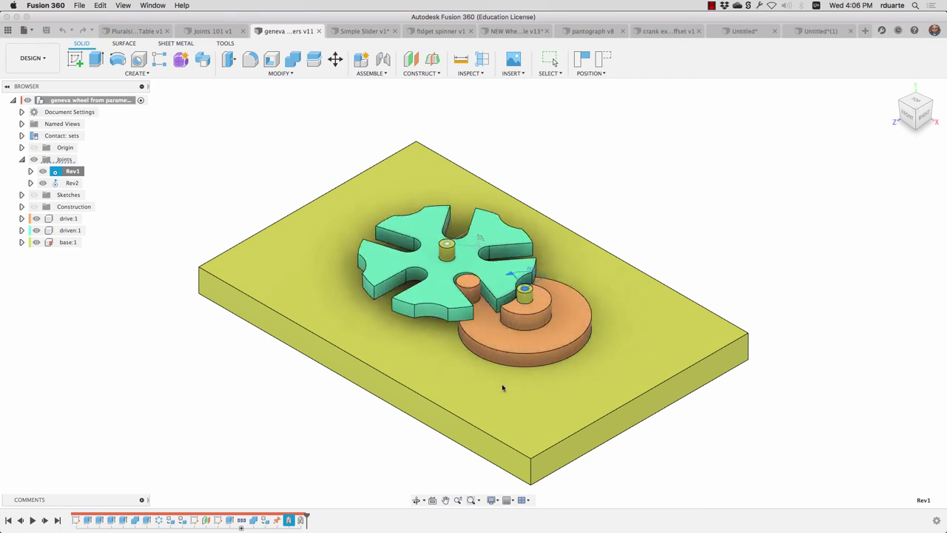
pyautogui.click(21, 136)
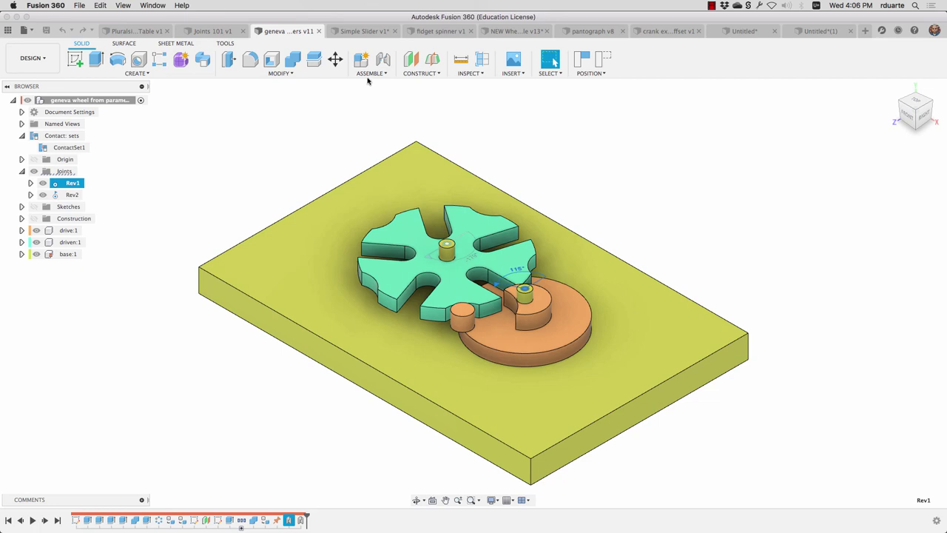
# Step: Play the Pluralsight Tray Table's MotionStudy-1 and close it without changes
pyautogui.click(124, 32)
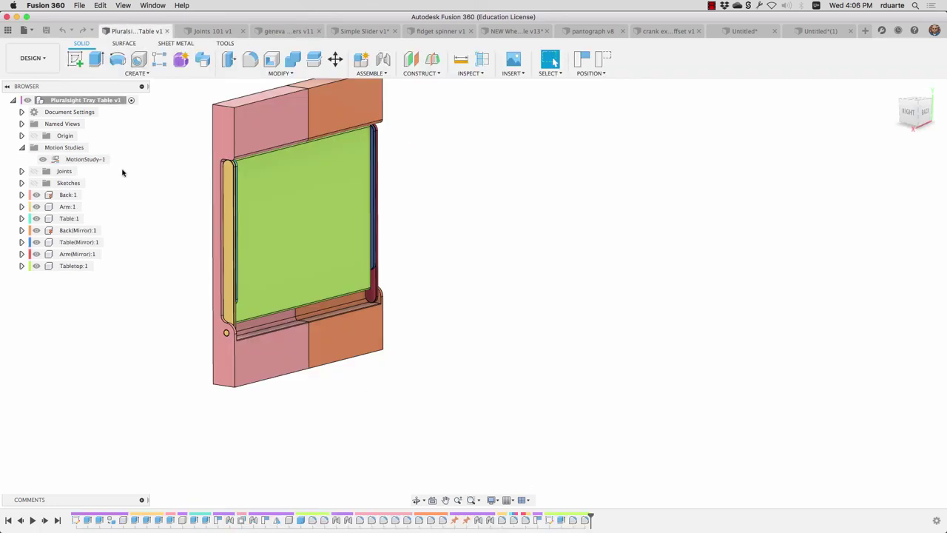
pyautogui.rightClick(84, 159)
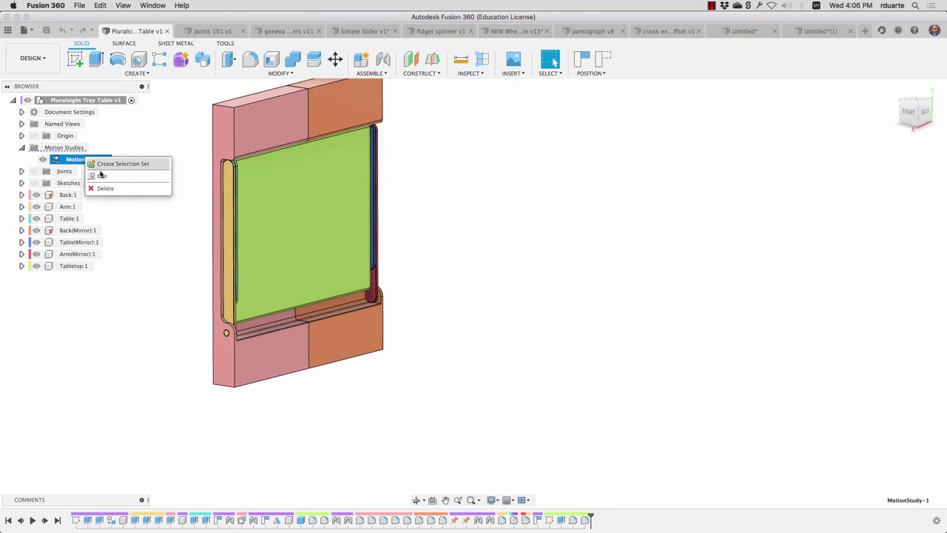
pyautogui.click(102, 176)
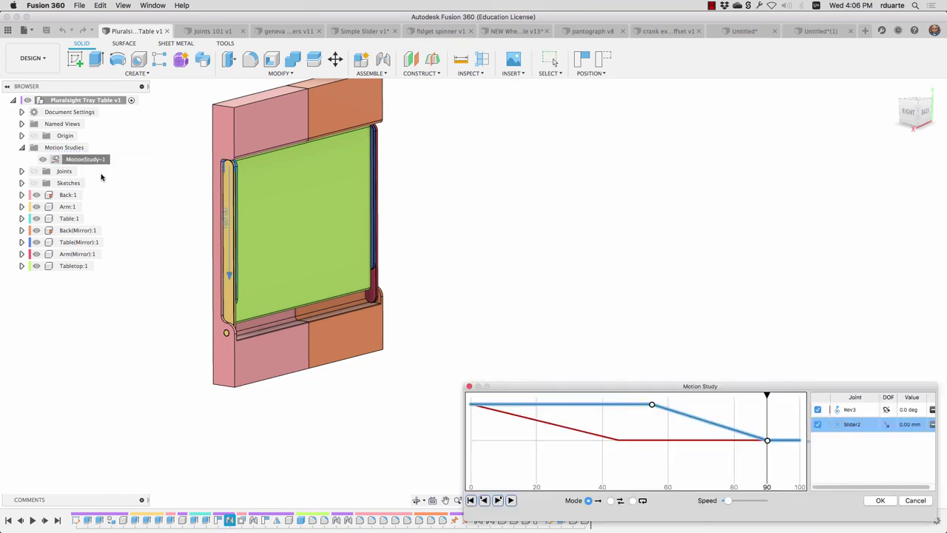
pyautogui.click(511, 500)
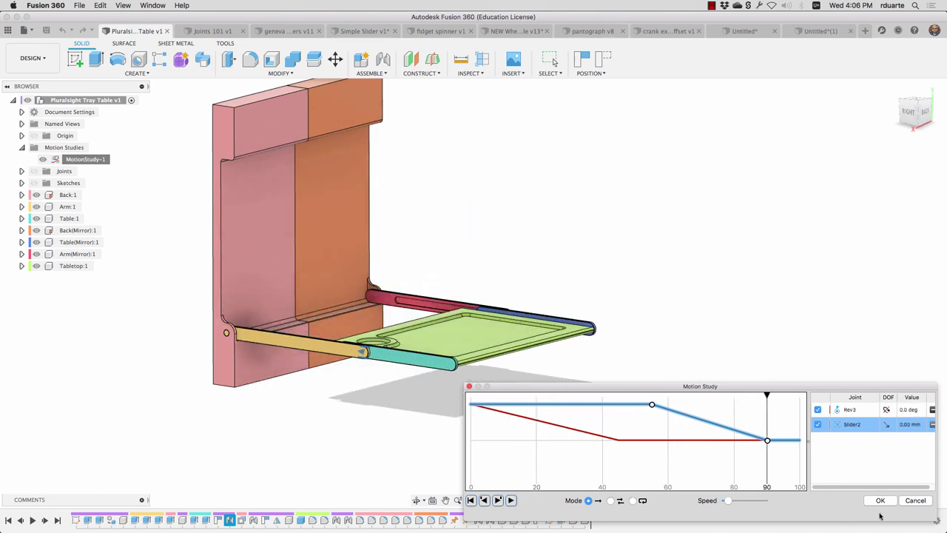
pyautogui.click(915, 500)
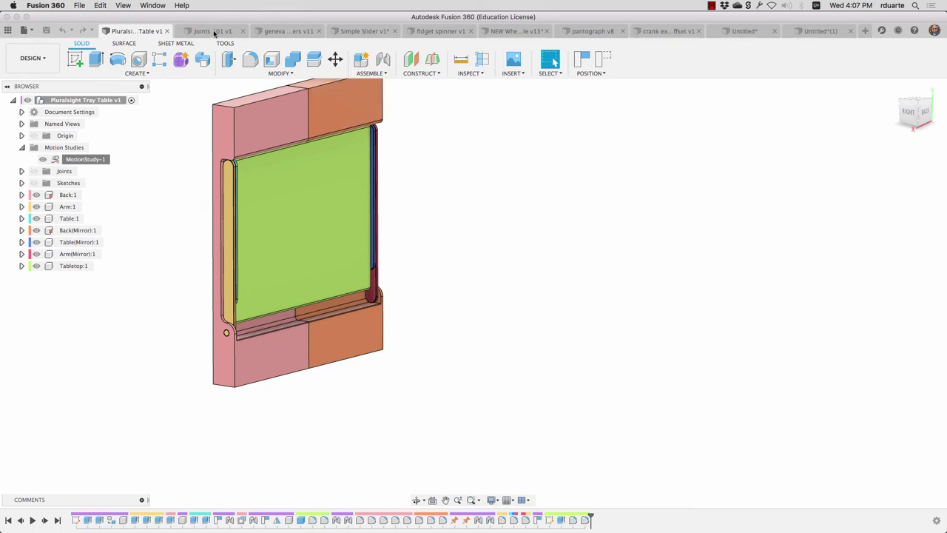
# Step: Return to the Simple Slider document and orbit toward where the slider meets the block
pyautogui.click(282, 33)
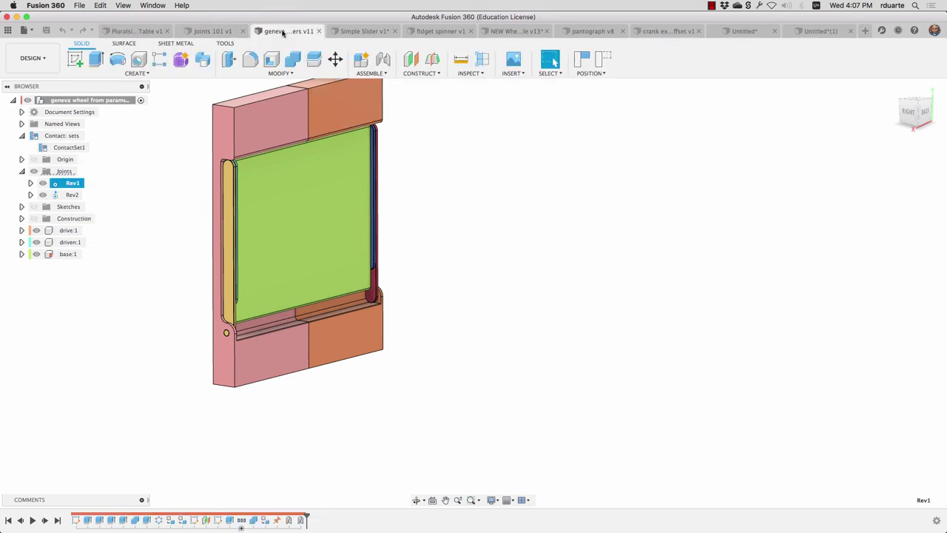
pyautogui.click(363, 33)
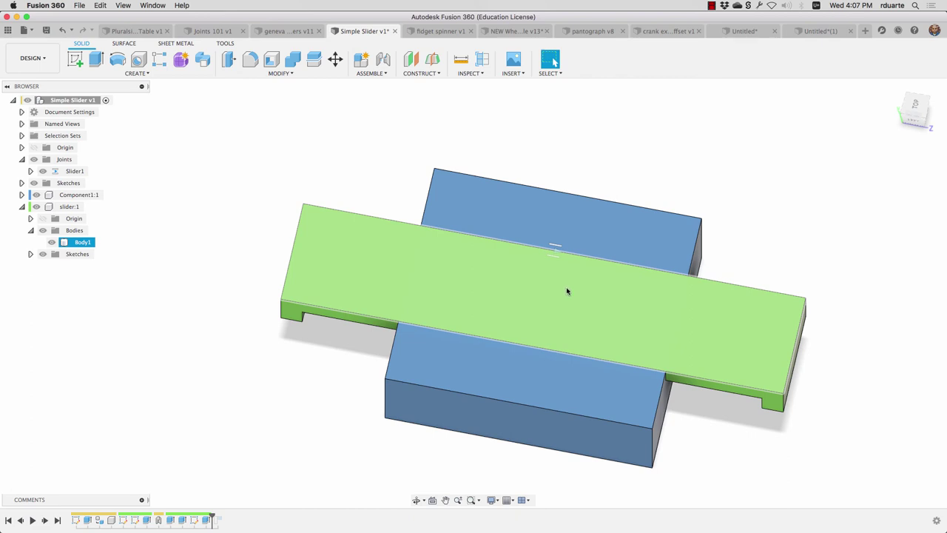
pyautogui.keyDown('shift'); pyautogui.moveTo(567, 291); pyautogui.dragTo(588, 359, button='middle'); pyautogui.keyUp('shift')
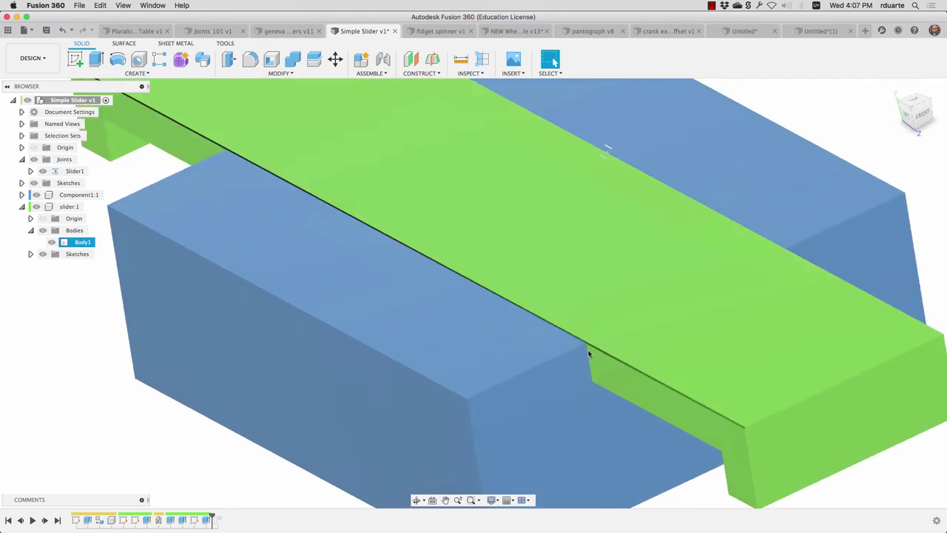
# Step: Hide slider:1 and select a slot side wall of the grooved block
pyautogui.click(617, 333)
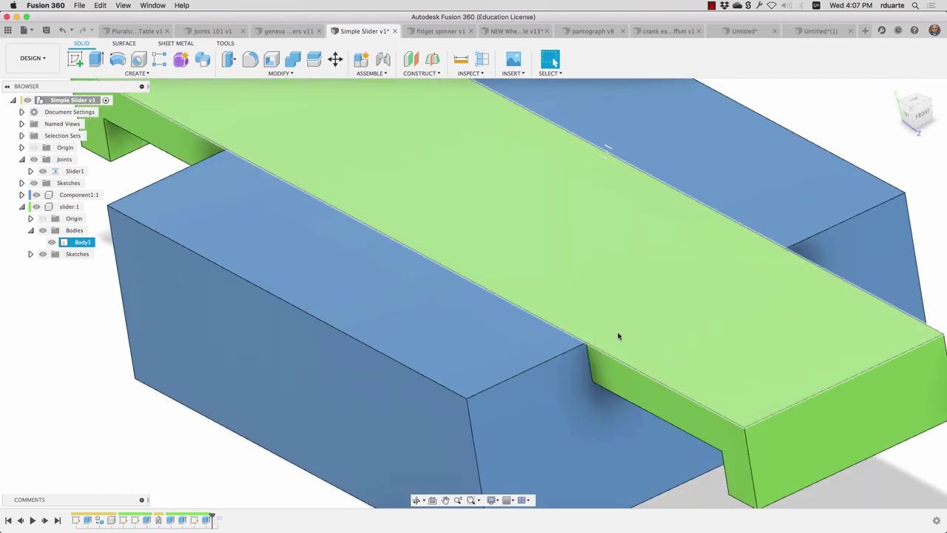
pyautogui.press('Escape')
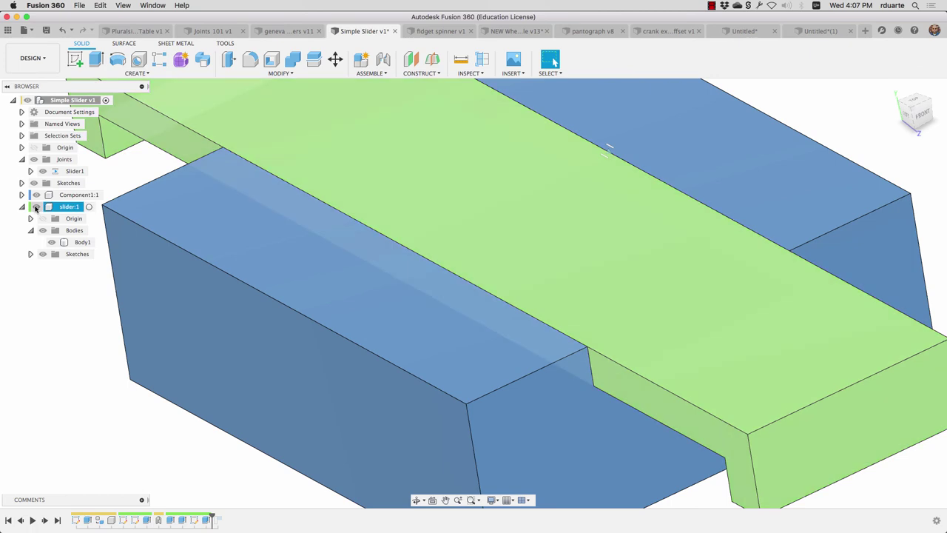
pyautogui.click(36, 206)
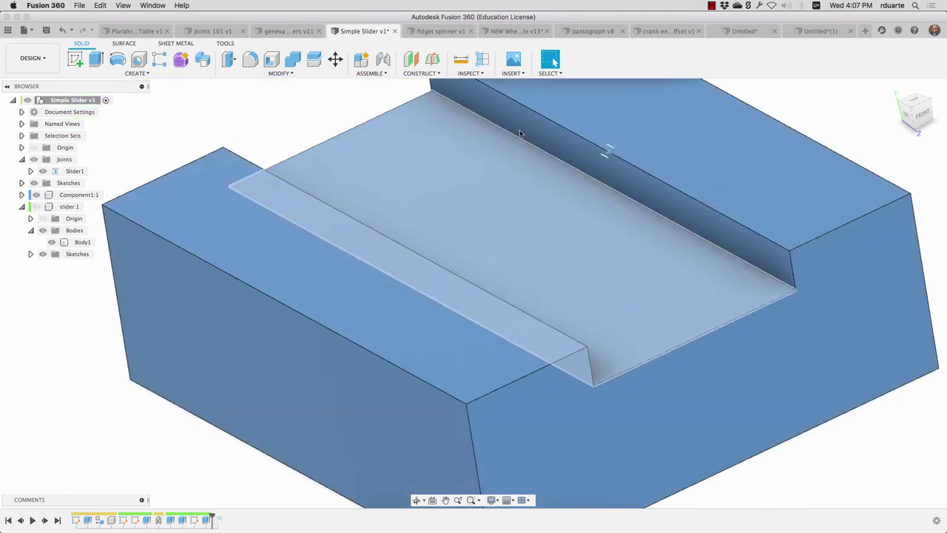
pyautogui.click(533, 124)
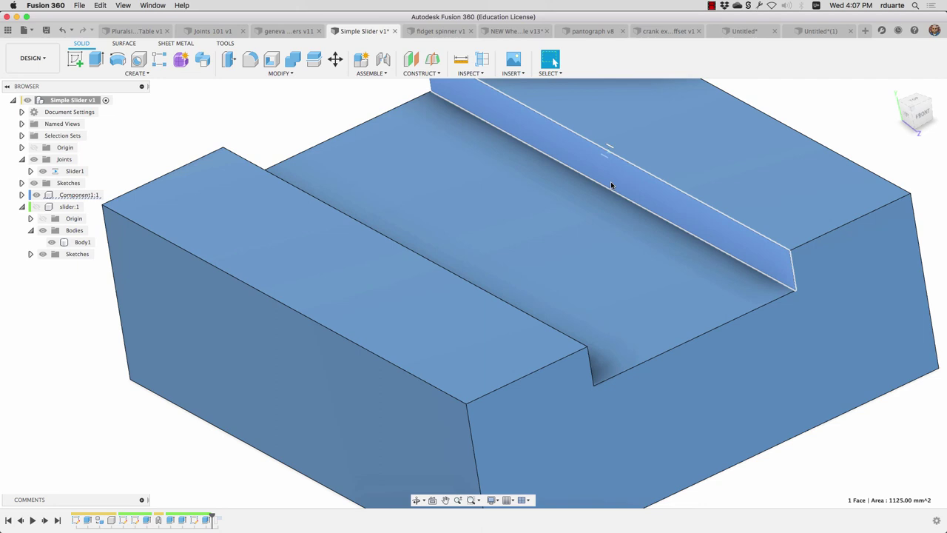
pyautogui.click(279, 73)
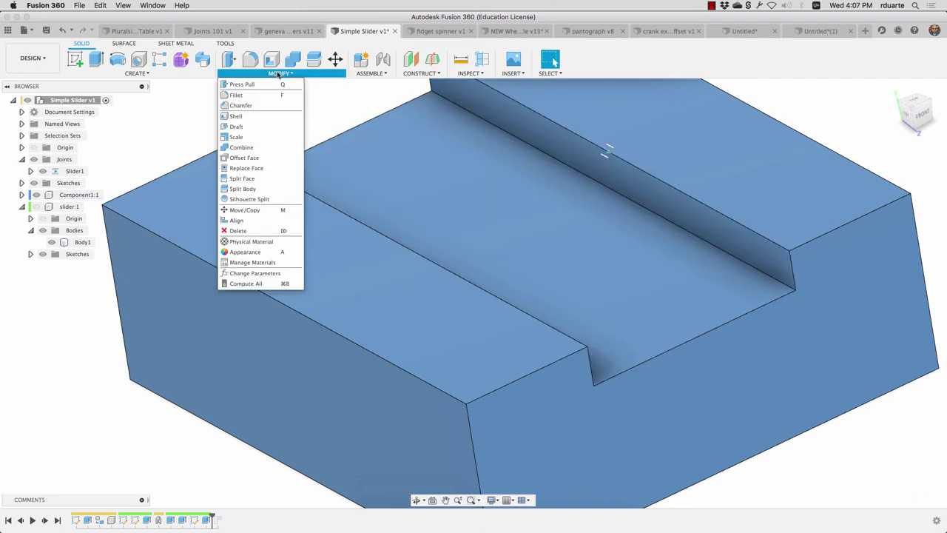
# Step: Offset both slot side walls by -0.2 mm with Offset Face, then show slider:1 again
pyautogui.click(259, 158)
pyautogui.click(560, 139)
pyautogui.keyDown('shift'); pyautogui.moveTo(550, 141); pyautogui.dragTo(585, 159, button='middle'); pyautogui.keyUp('shift')
pyautogui.click(382, 266)
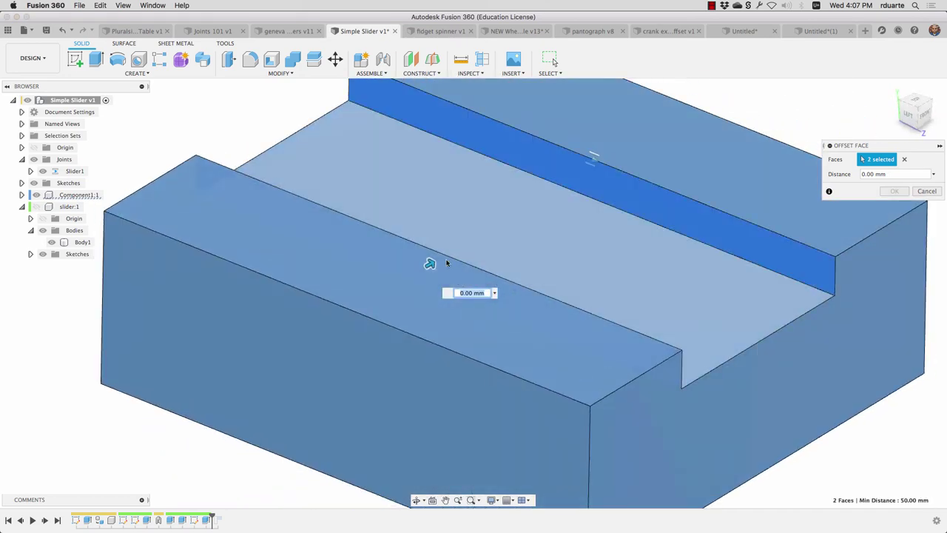
pyautogui.keyDown('shift'); pyautogui.moveTo(447, 262); pyautogui.dragTo(389, 258, button='middle'); pyautogui.keyUp('shift')
pyautogui.moveTo(389, 262); pyautogui.dragTo(368, 273)
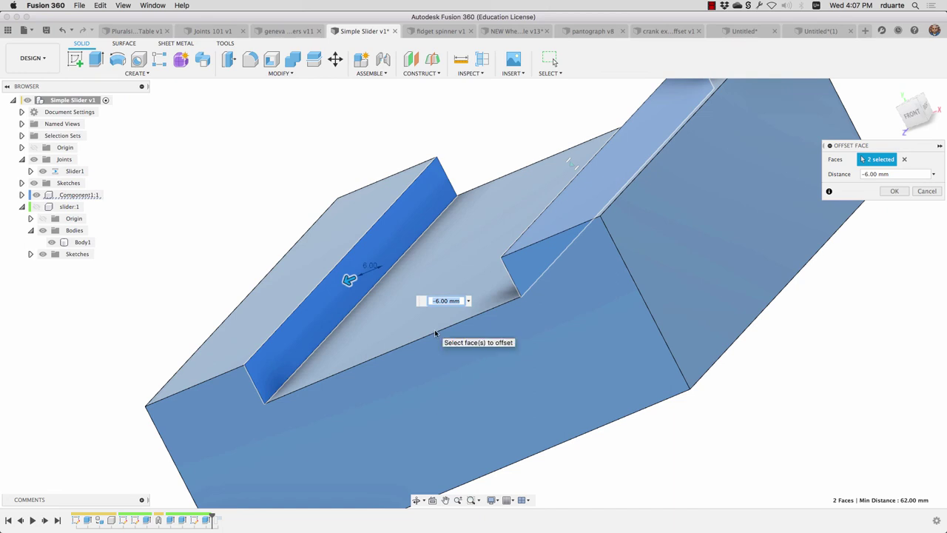
pyautogui.press('Return')
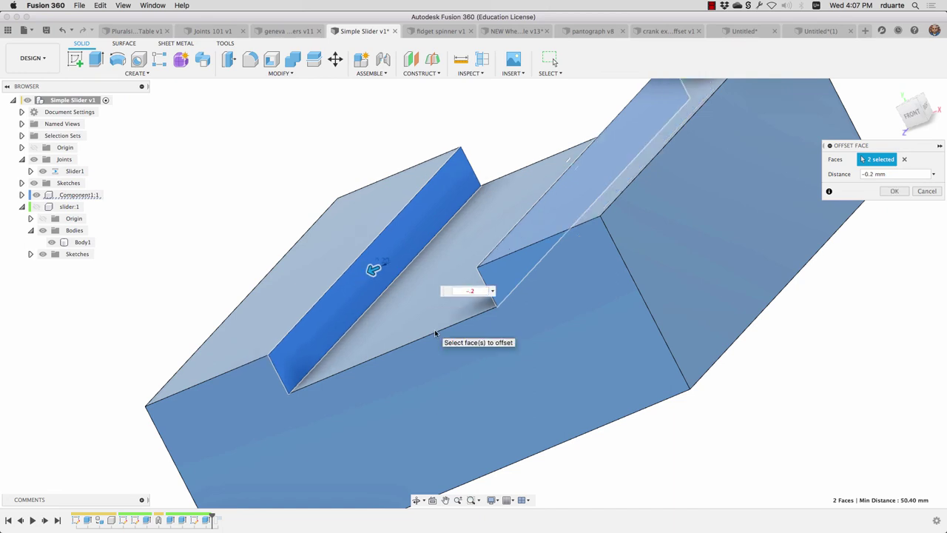
pyautogui.click(36, 208)
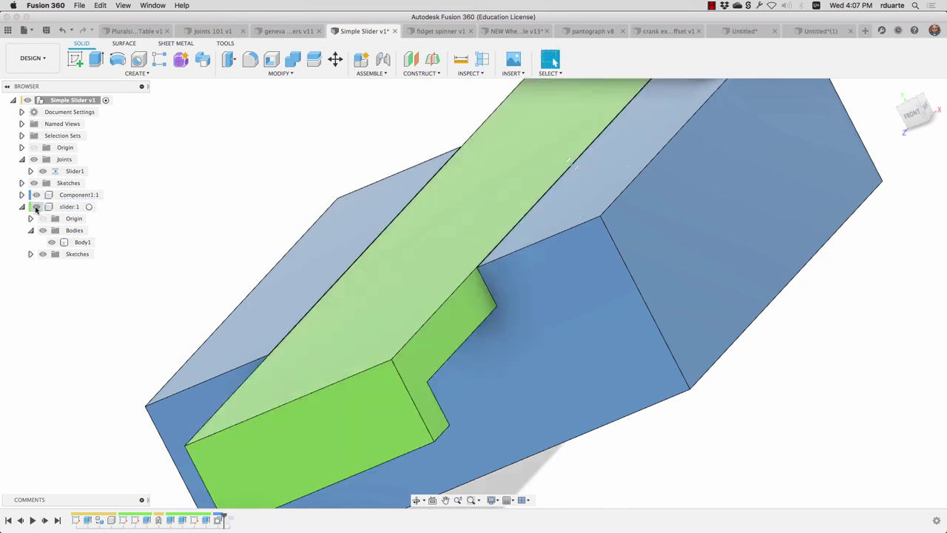
pyautogui.scroll(10, 460, 300)
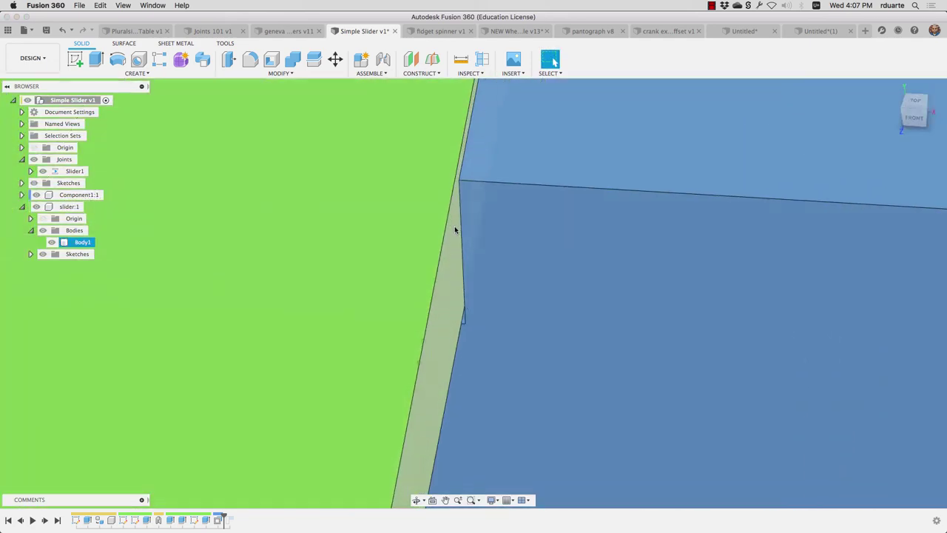